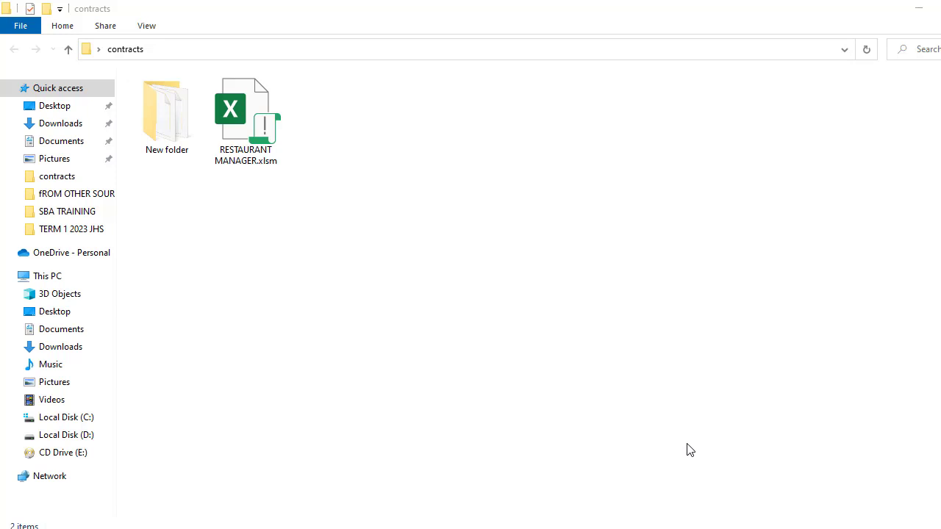
Open RESTAURANT MANAGER.xlsm from the contracts folder in Excel
click(240, 129)
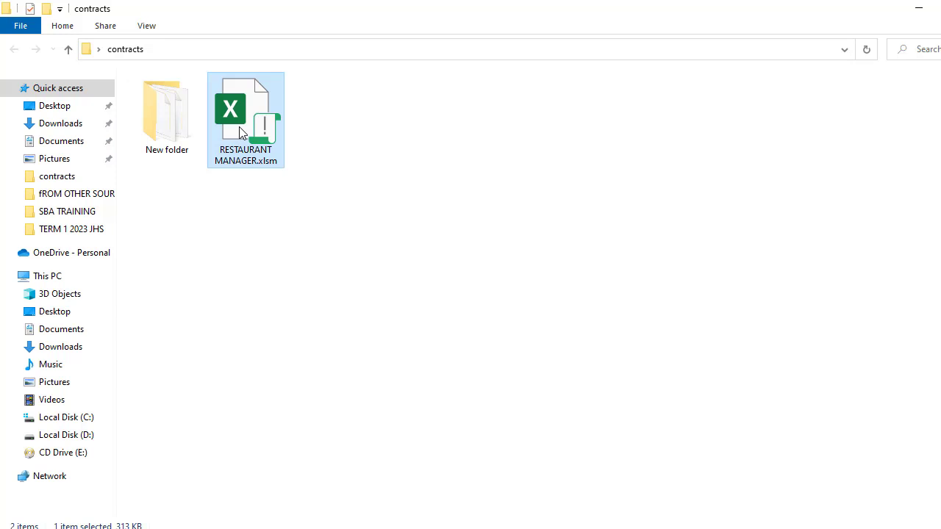
double_click(240, 131)
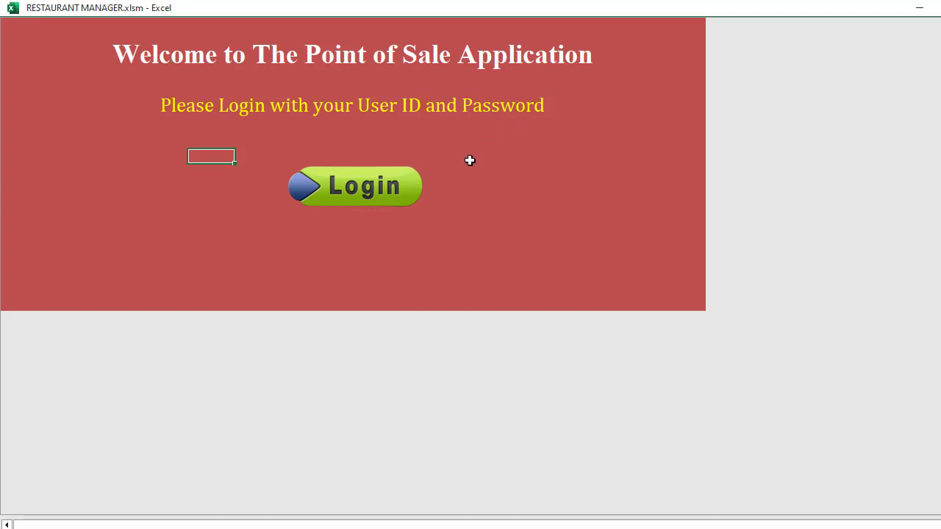
Log in through the login form with the user's e-mail address and password
click(360, 188)
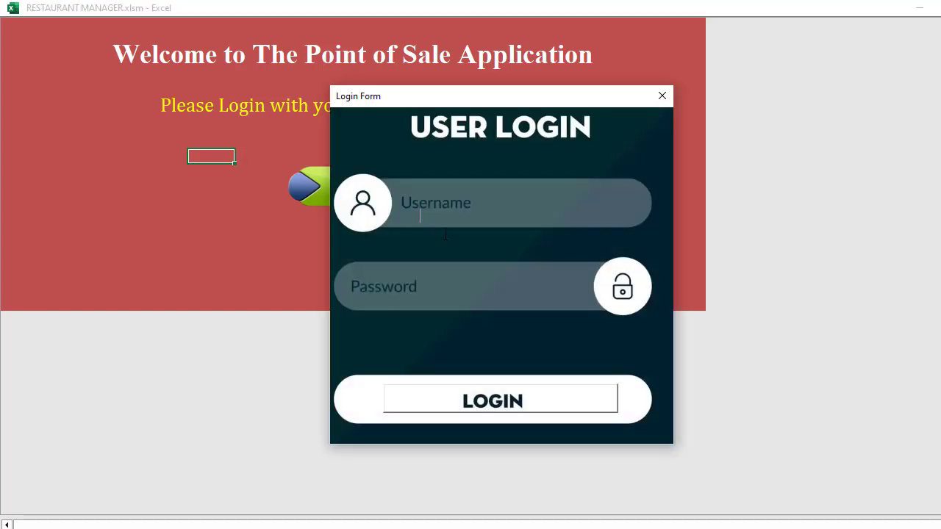
text(CHAR)
key(BackSpace)
key(BackSpace)
key(BackSpace)
key(BackSpace)
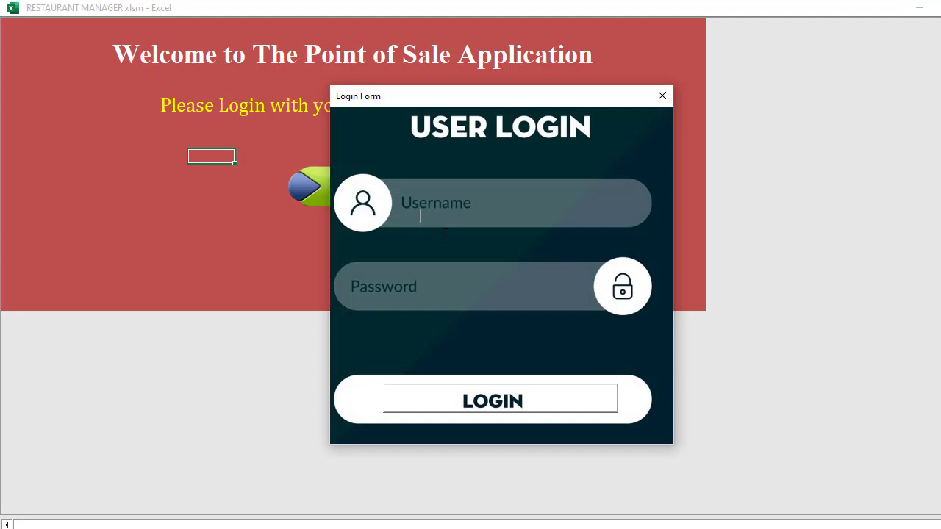
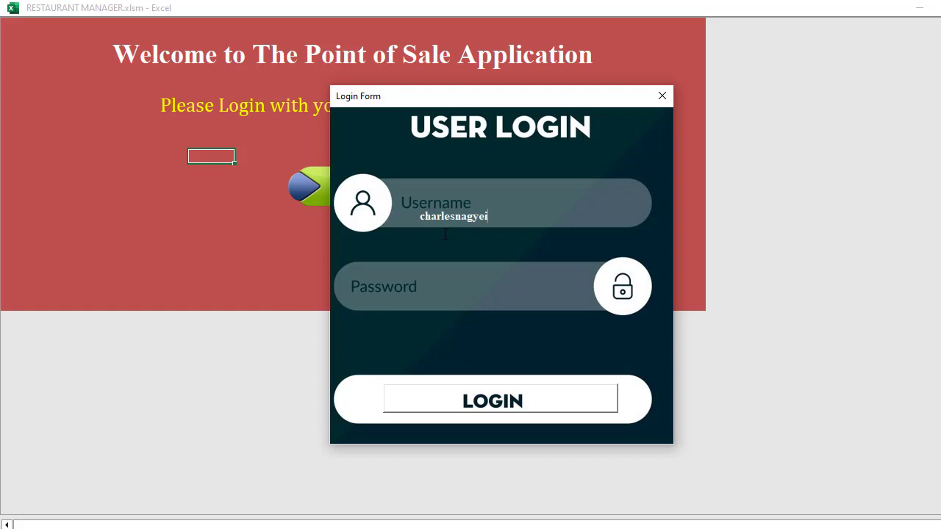
click(518, 406)
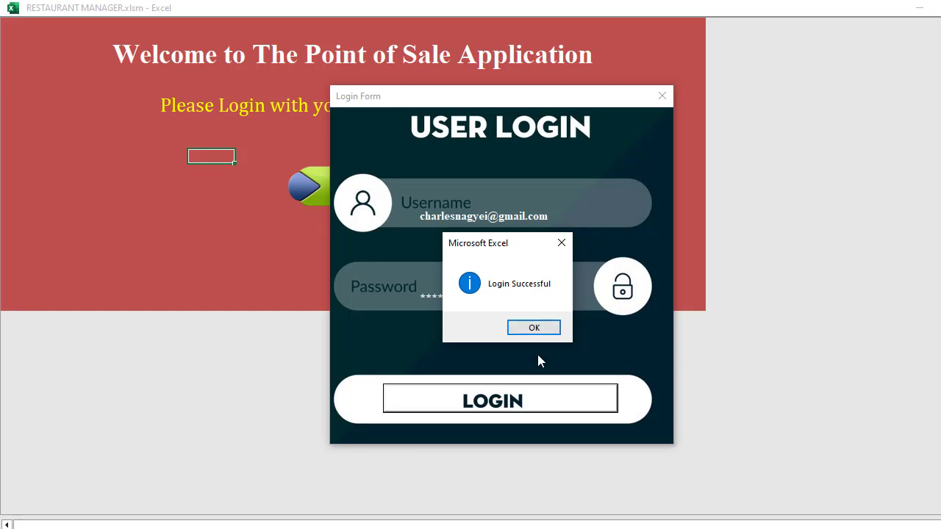
Acknowledge the successful login, sign out of the dashboard, and bring up the login form again
click(537, 330)
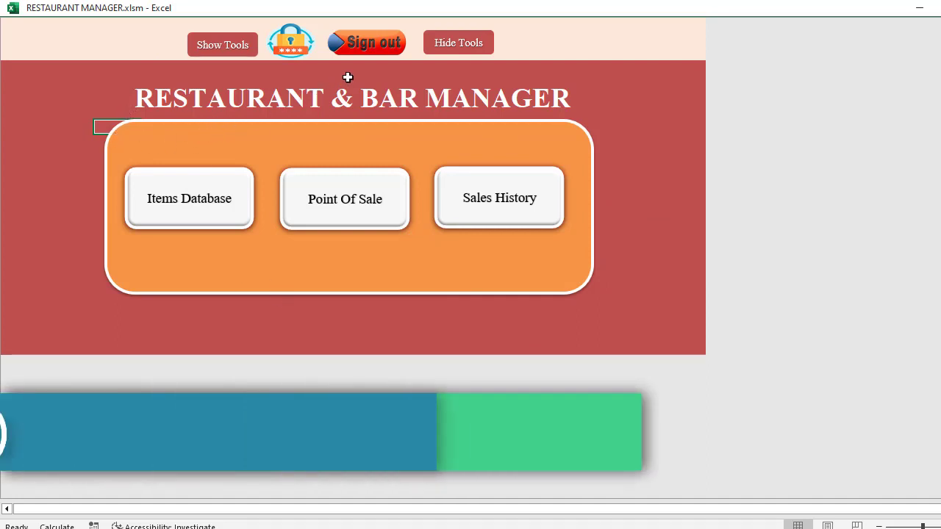
click(380, 53)
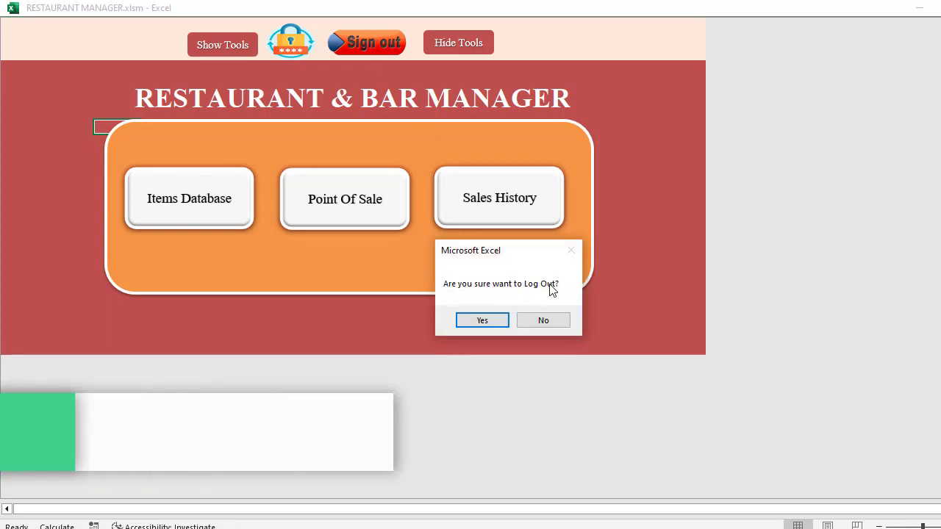
click(482, 327)
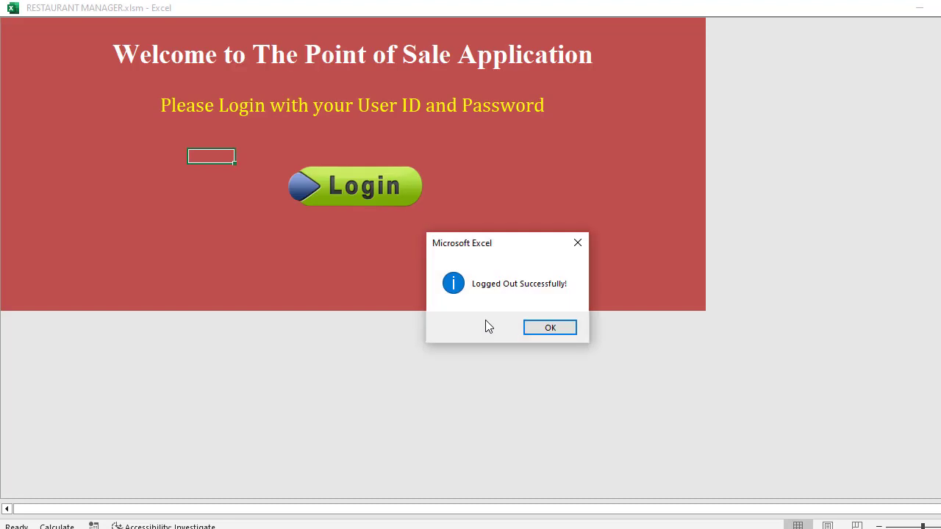
click(540, 326)
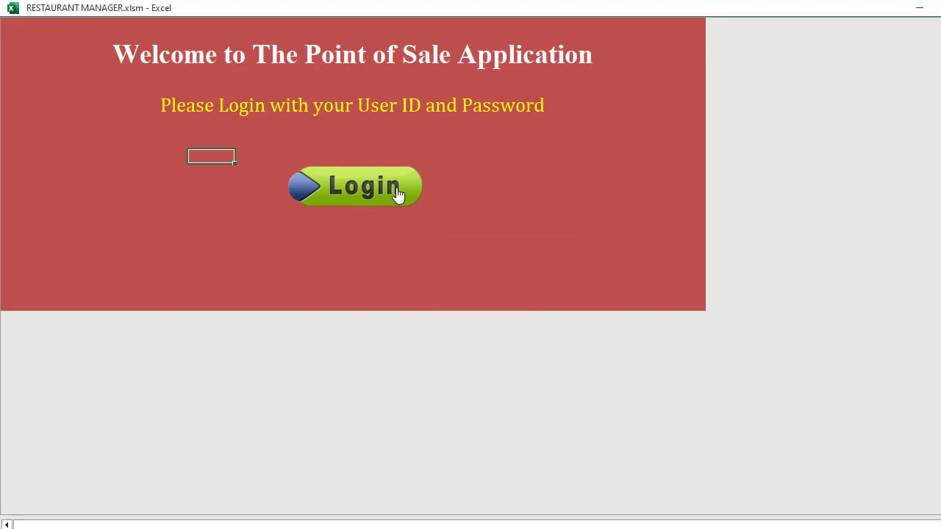
click(383, 204)
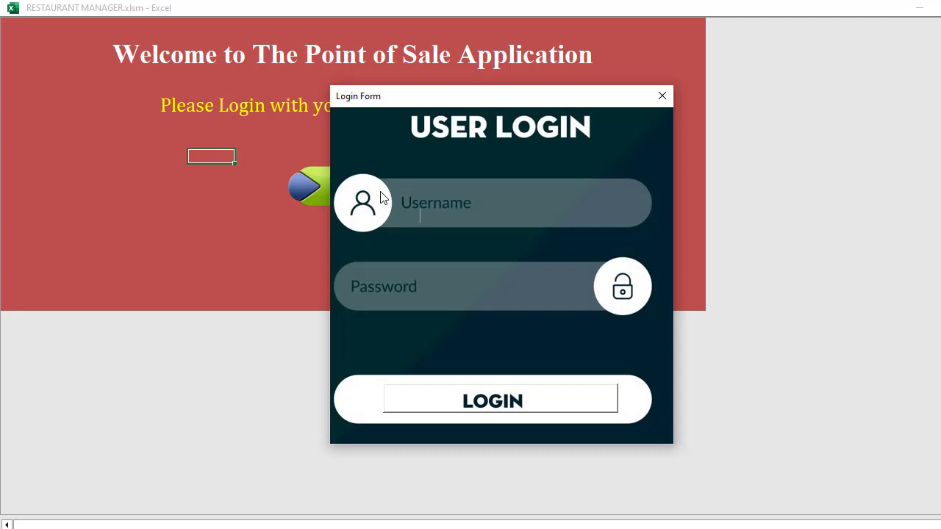
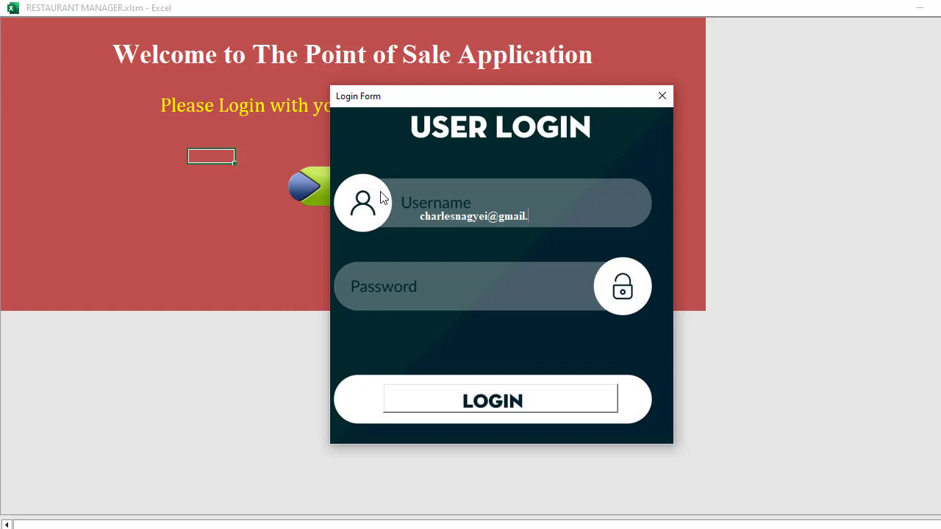
Attempt a login with the user's e-mail, which is rejected as incorrect info
click(485, 403)
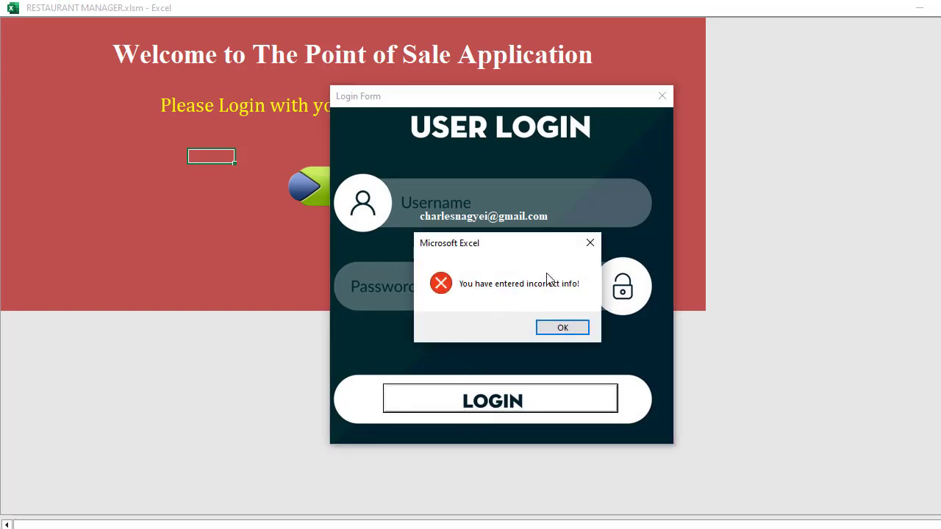
click(571, 335)
click(562, 328)
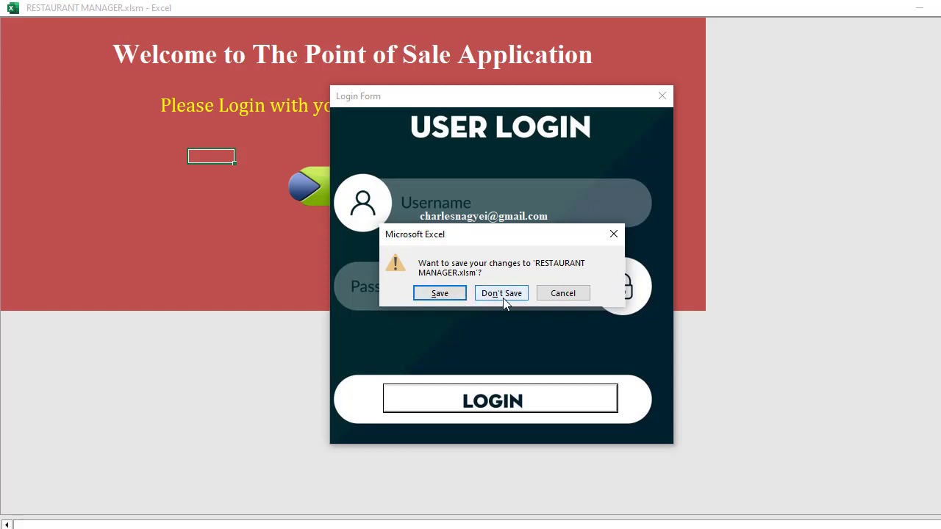
Cancel the save prompt, correct the password, and log in to the Restaurant & Bar Manager dashboard
click(570, 292)
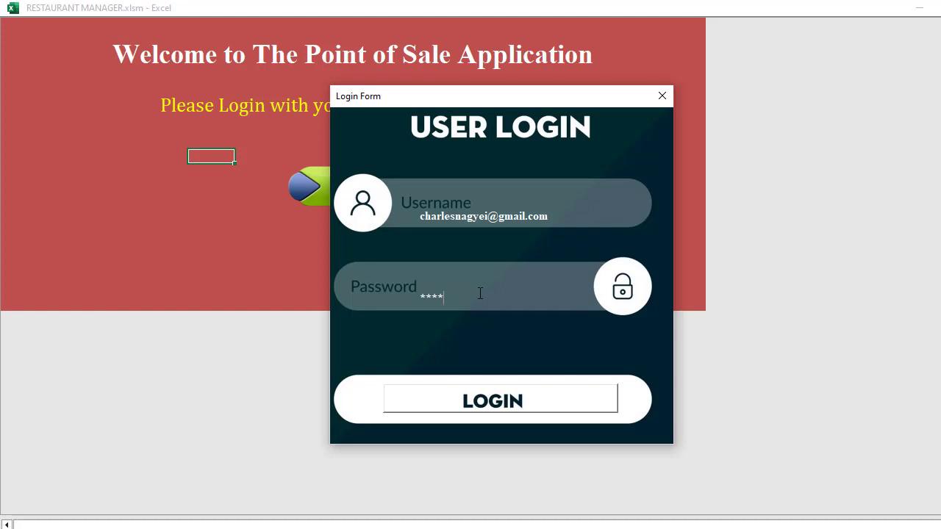
key(BackSpace)
key(BackSpace)
key(BackSpace)
click(518, 404)
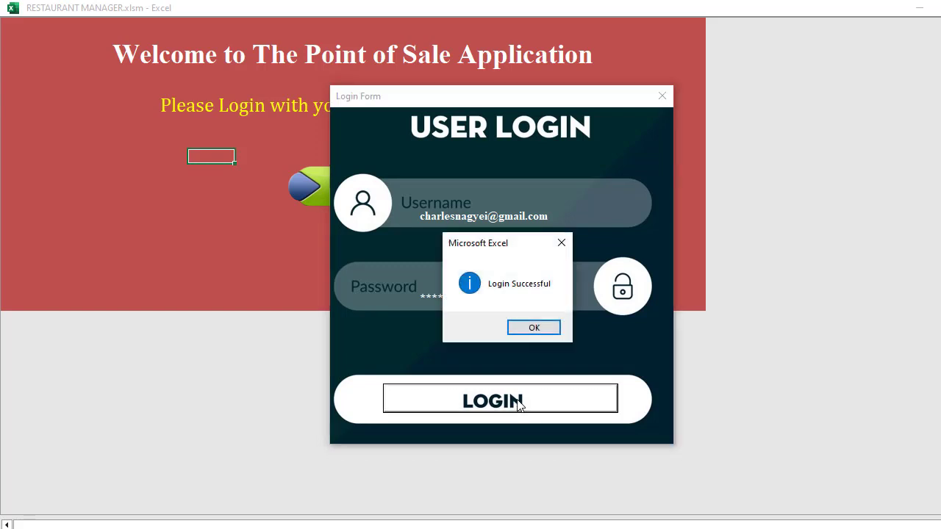
click(552, 328)
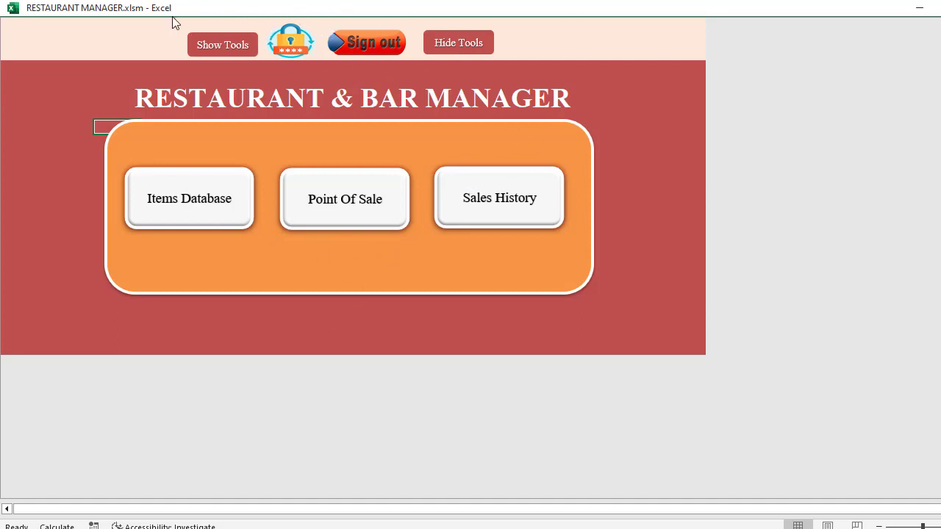
click(226, 44)
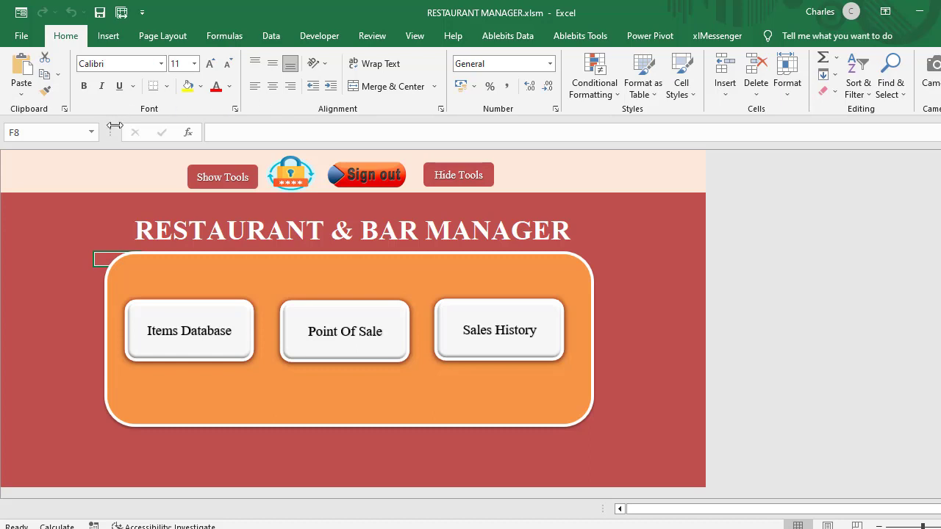
click(228, 175)
click(475, 182)
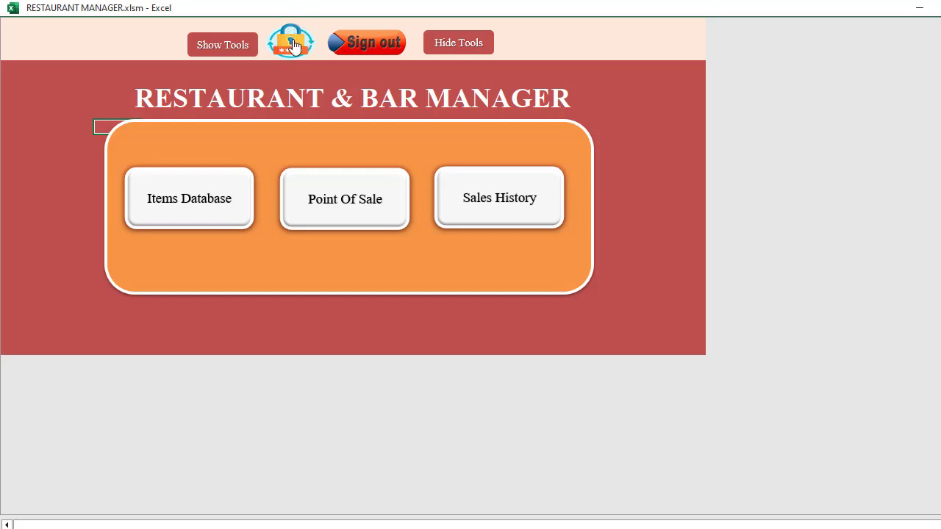
click(297, 52)
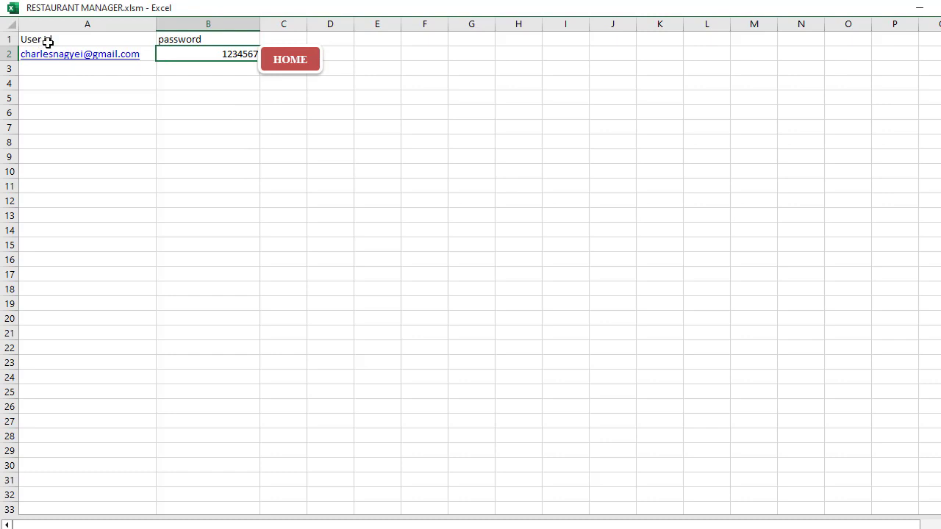
Review the stored e-mail and password cells on the credentials sheet, then return to HOME
click(68, 57)
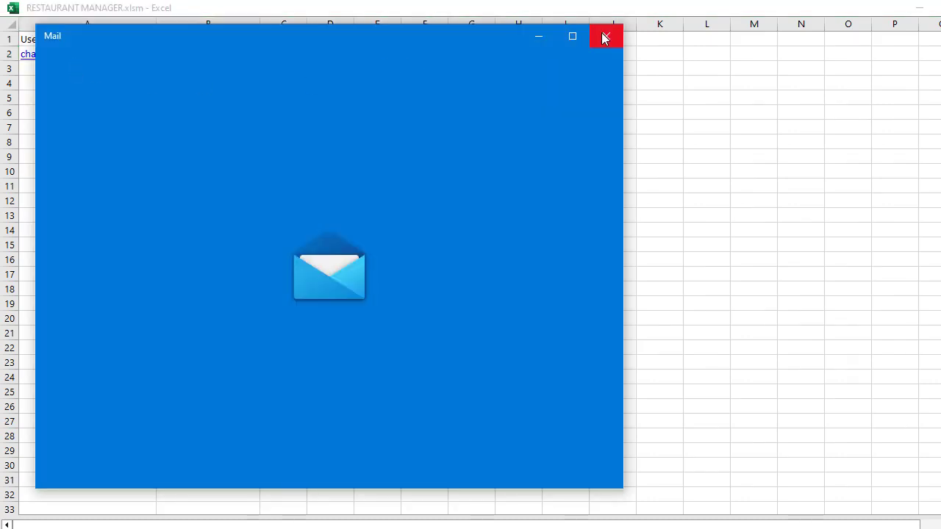
click(604, 37)
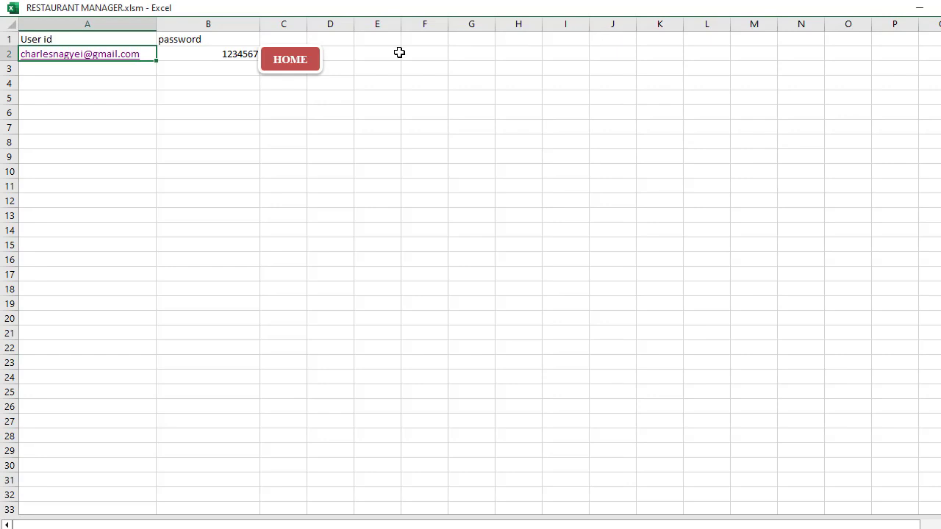
click(208, 55)
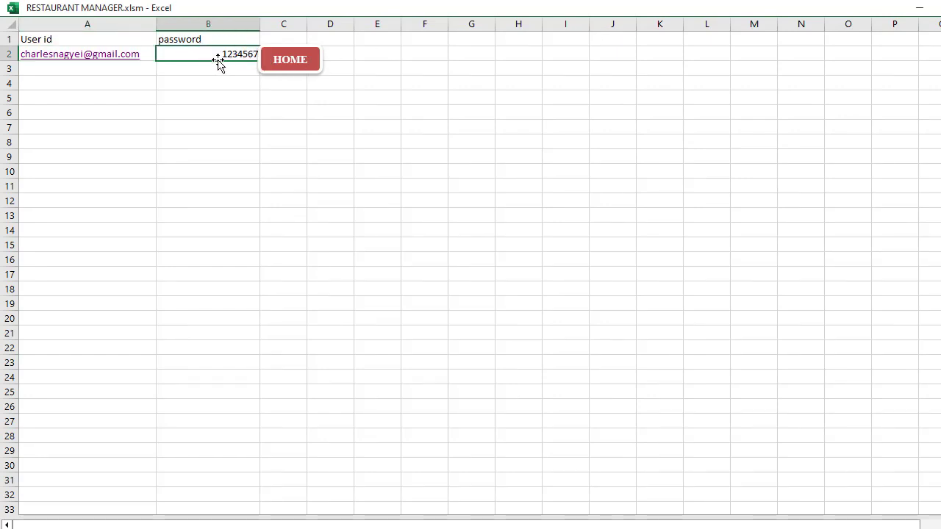
click(287, 62)
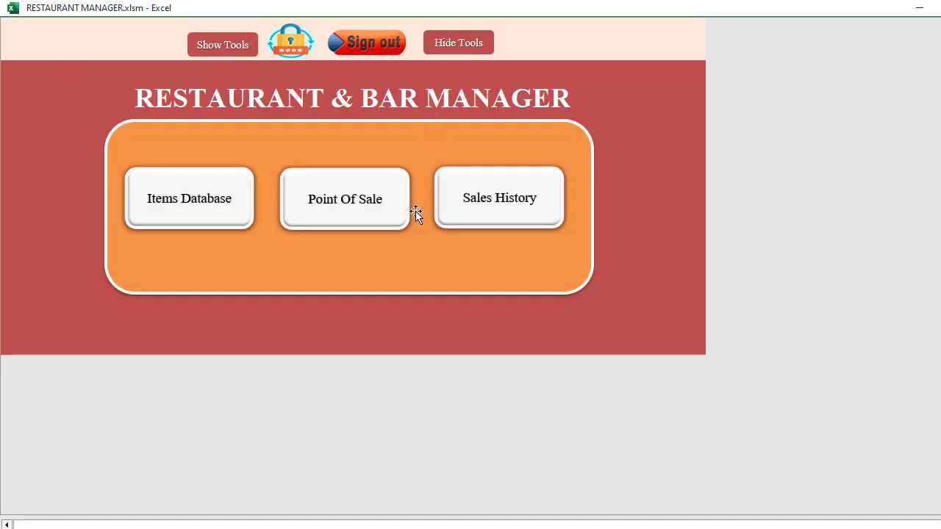
click(295, 57)
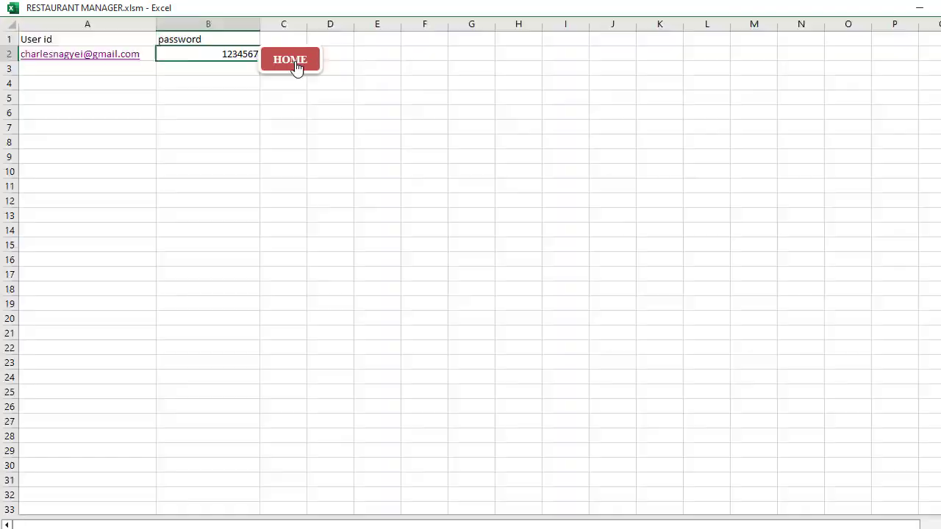
click(290, 60)
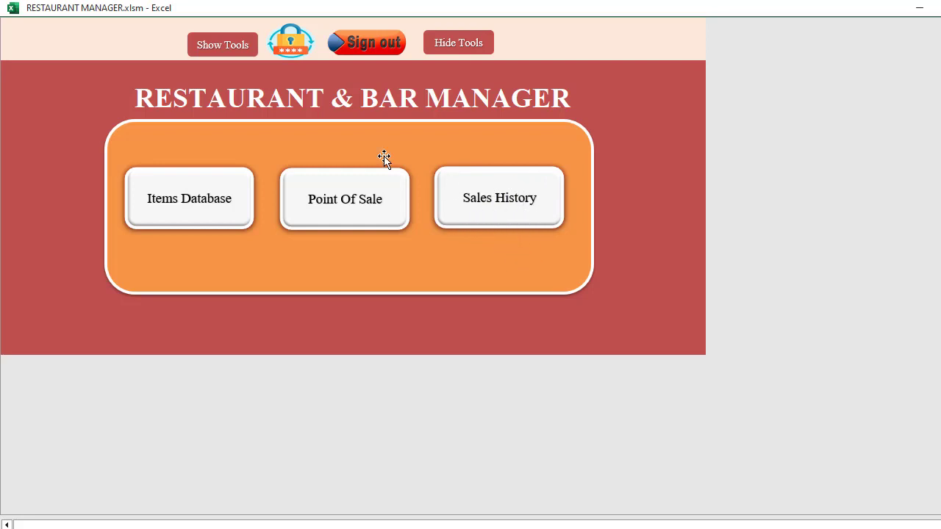
click(208, 214)
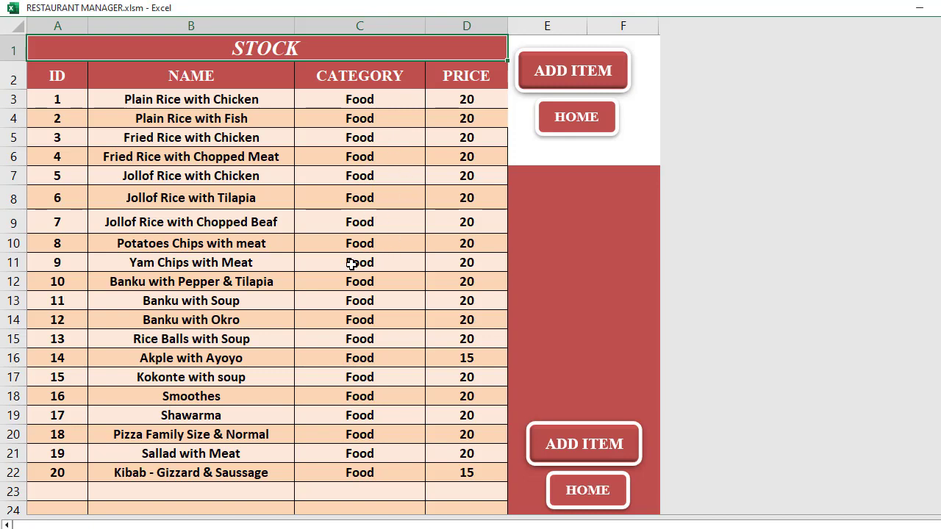
scroll(358, 262, down, 4)
scroll(360, 262, up, 4)
scroll(211, 147, down, 2)
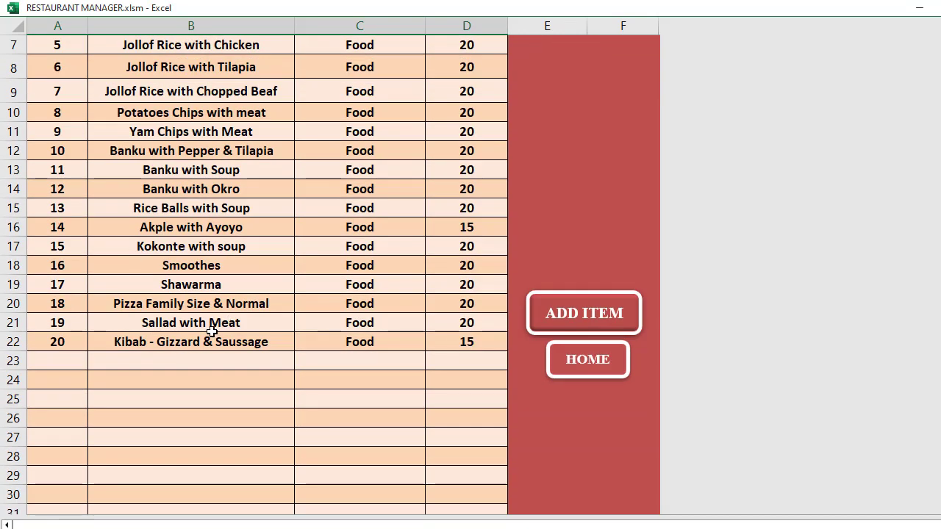
scroll(301, 226, up, 2)
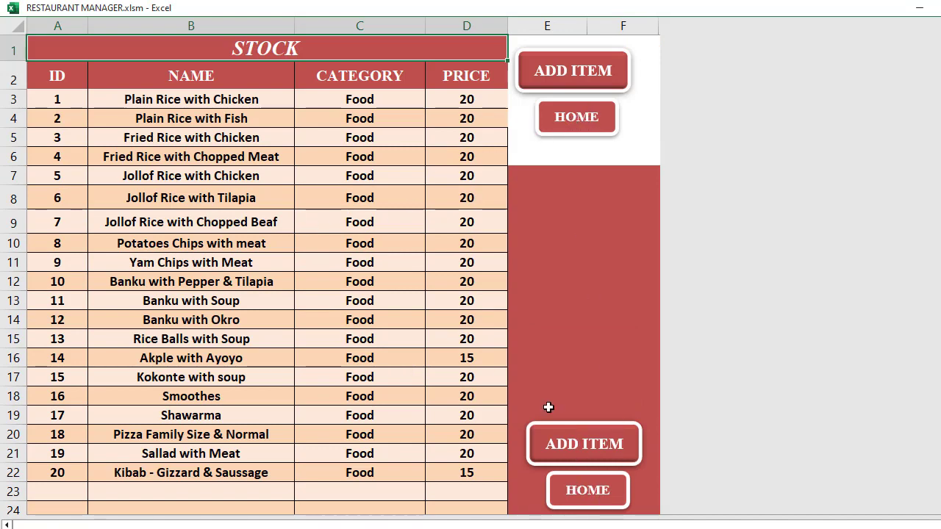
scroll(549, 407, down, 7)
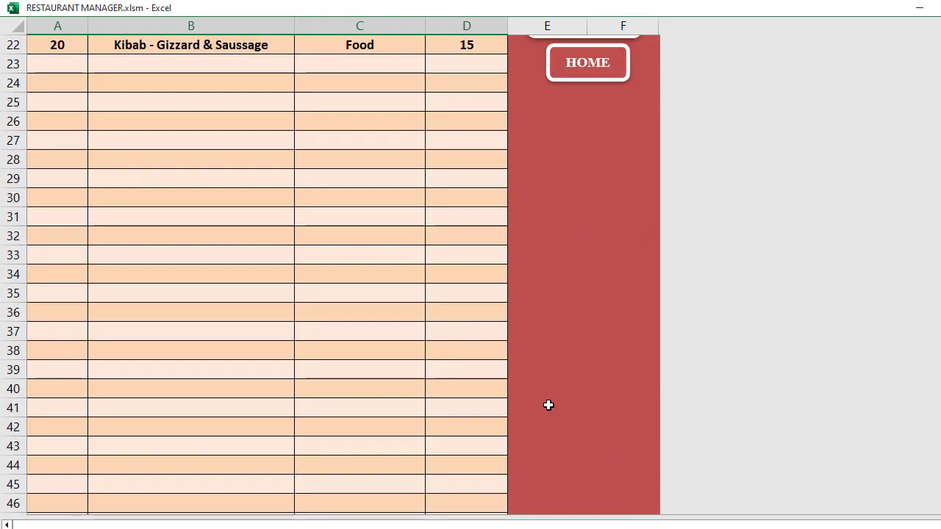
scroll(548, 405, down, 11)
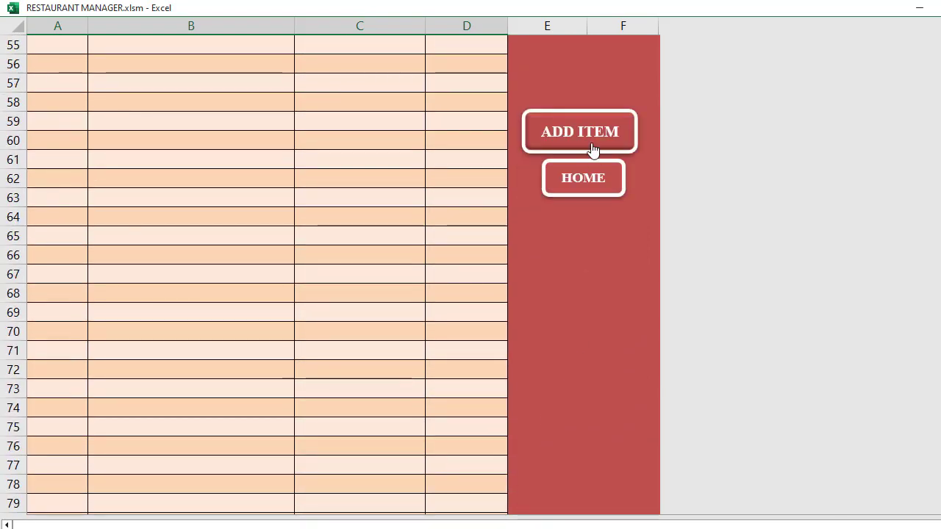
scroll(560, 200, down, 8)
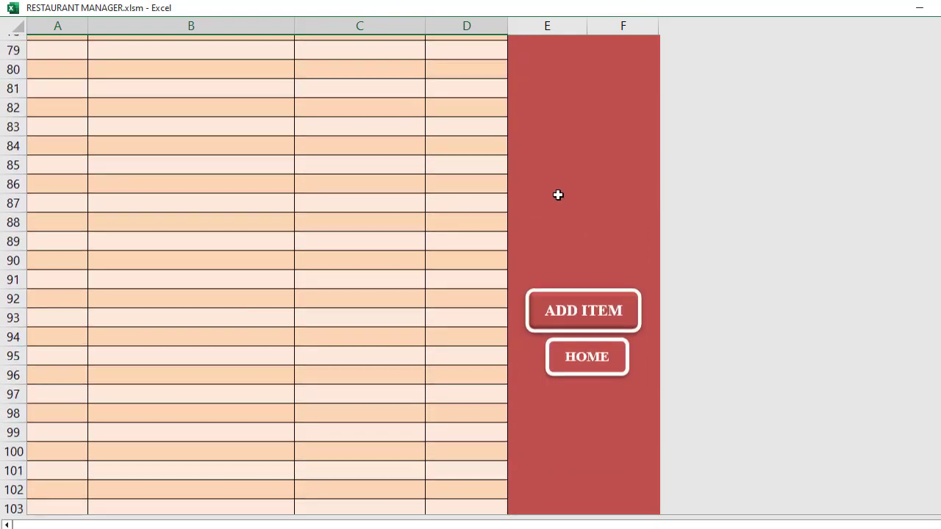
scroll(559, 194, down, 4)
scroll(558, 194, down, 4)
scroll(559, 197, up, 6)
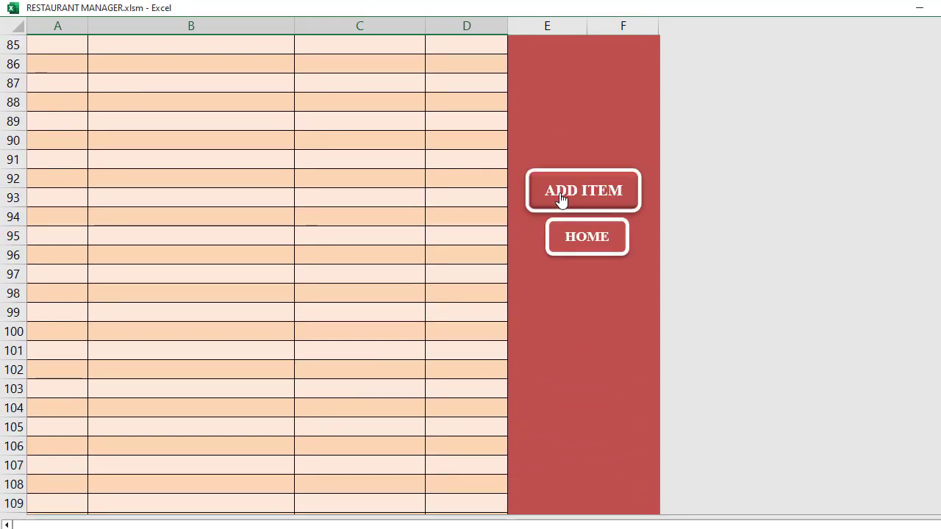
scroll(560, 197, down, 20)
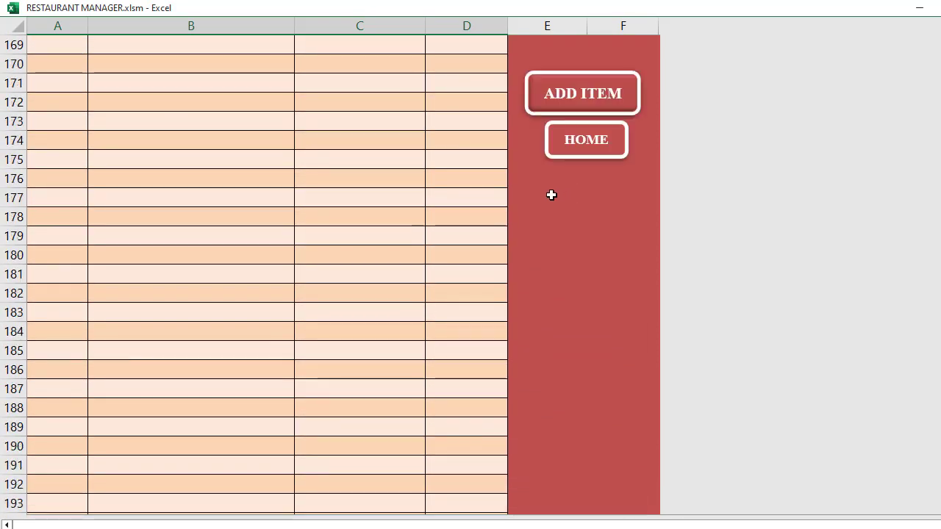
scroll(551, 194, down, 6)
scroll(551, 195, down, 20)
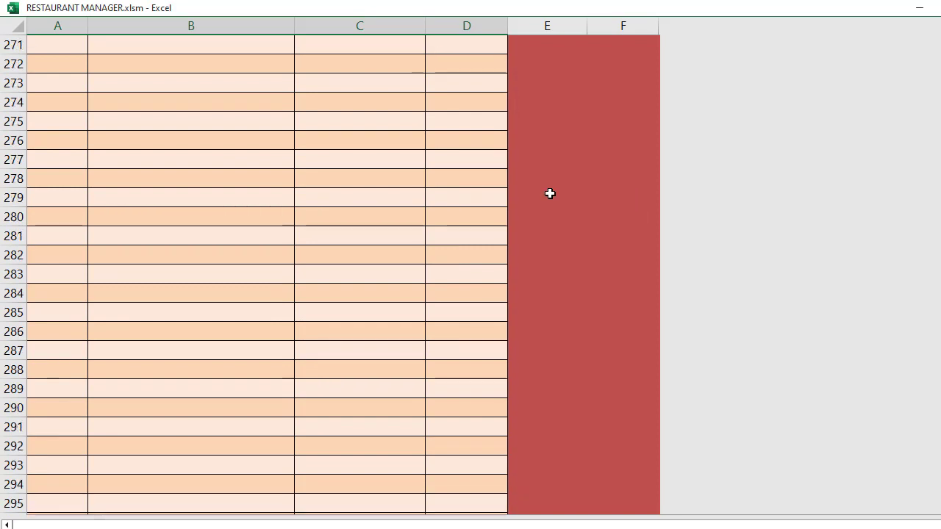
scroll(550, 189, down, 20)
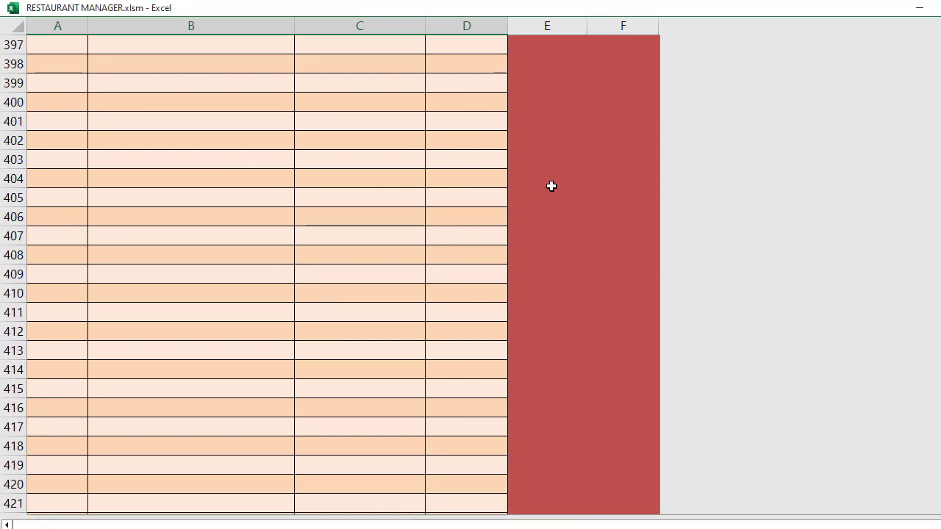
scroll(553, 182, down, 17)
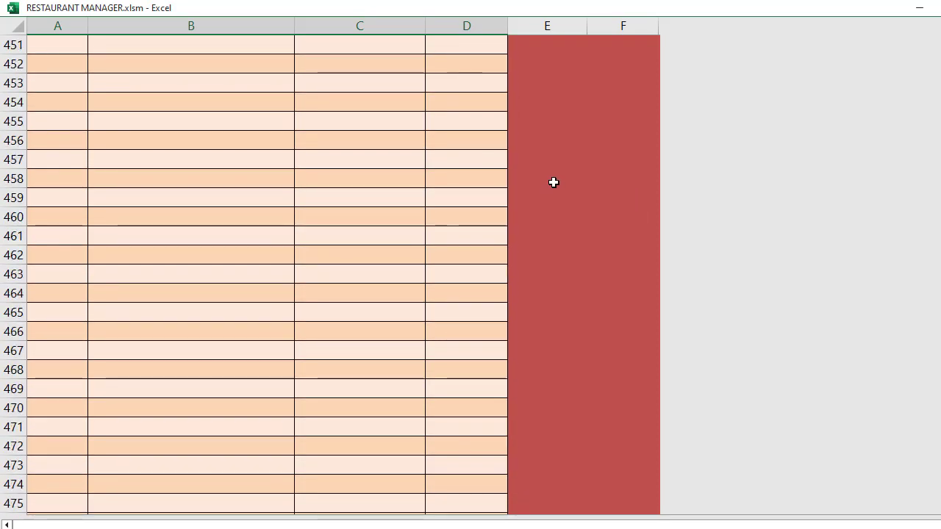
scroll(554, 183, up, 20)
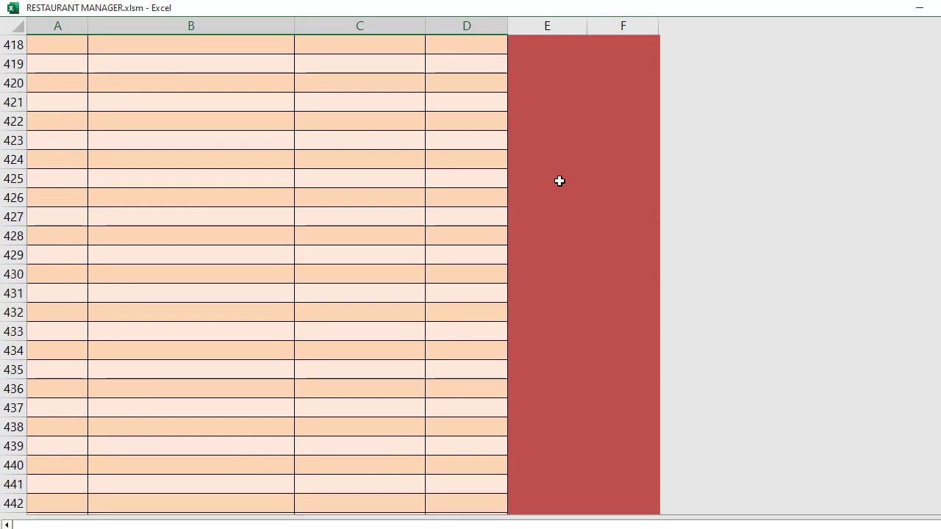
scroll(564, 179, up, 20)
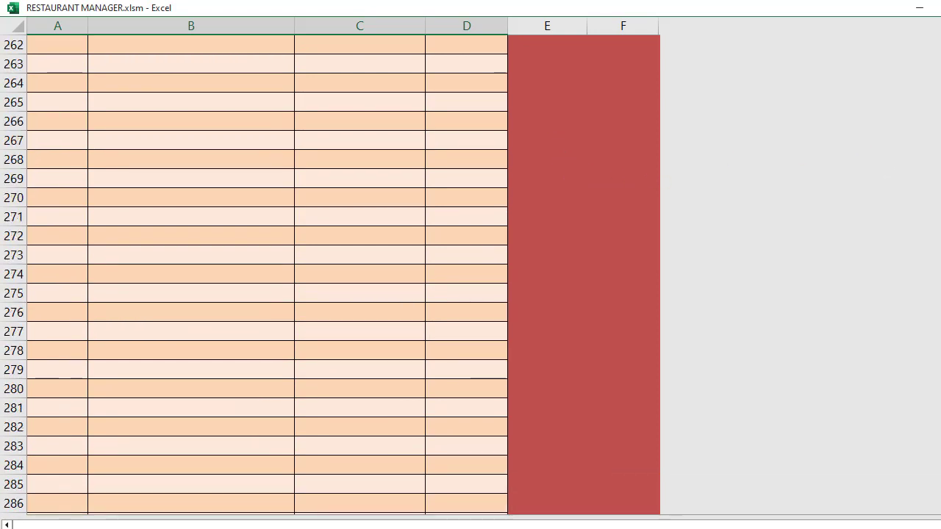
drag(938, 176, 938, 41)
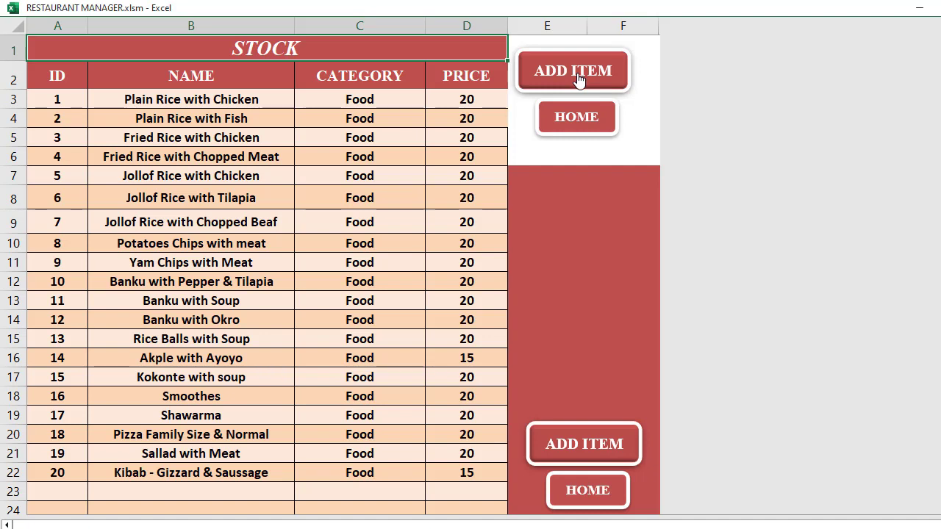
Add stock item 21, DON SIMON, under Drinks at price 25 via the entry form
click(578, 77)
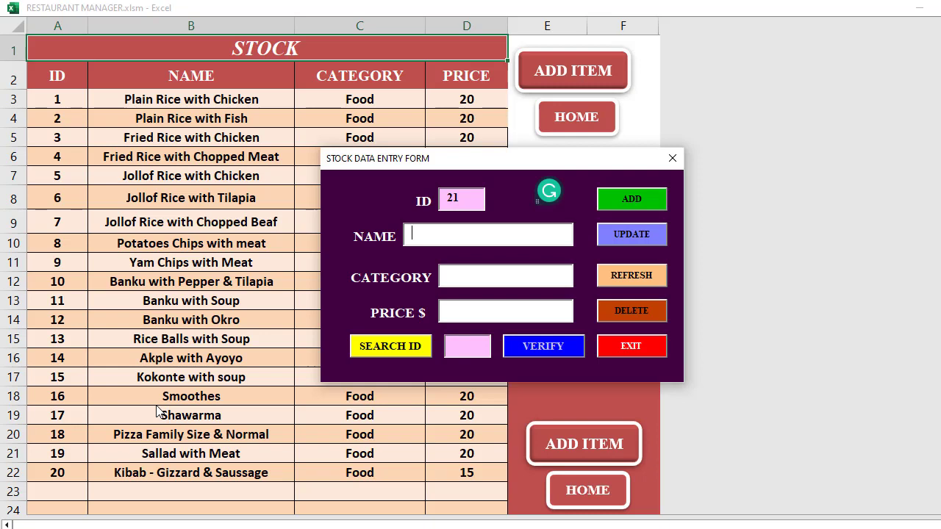
text(DON SIMON)
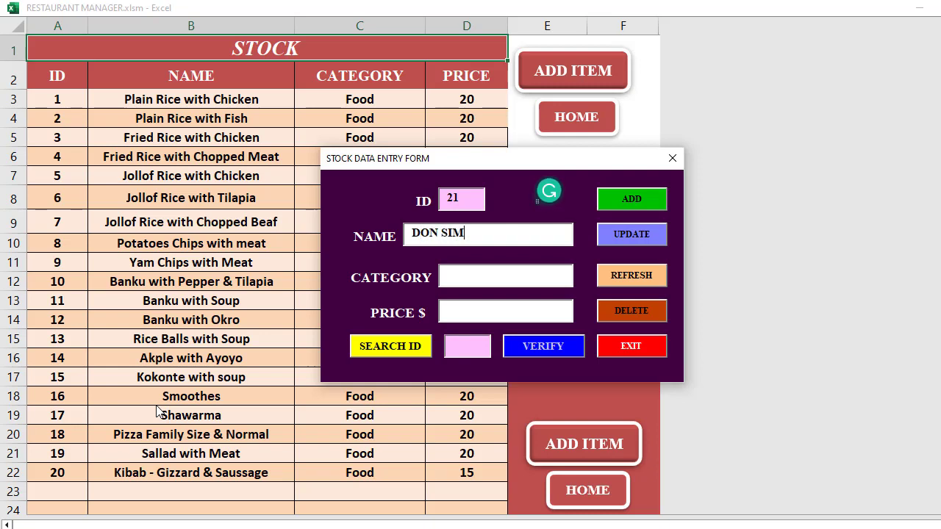
key(Tab)
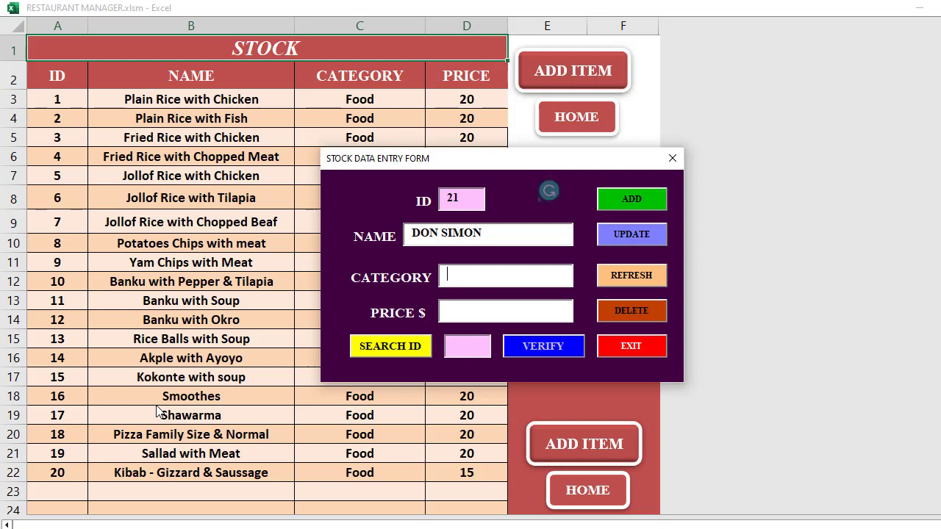
text(Drinks)
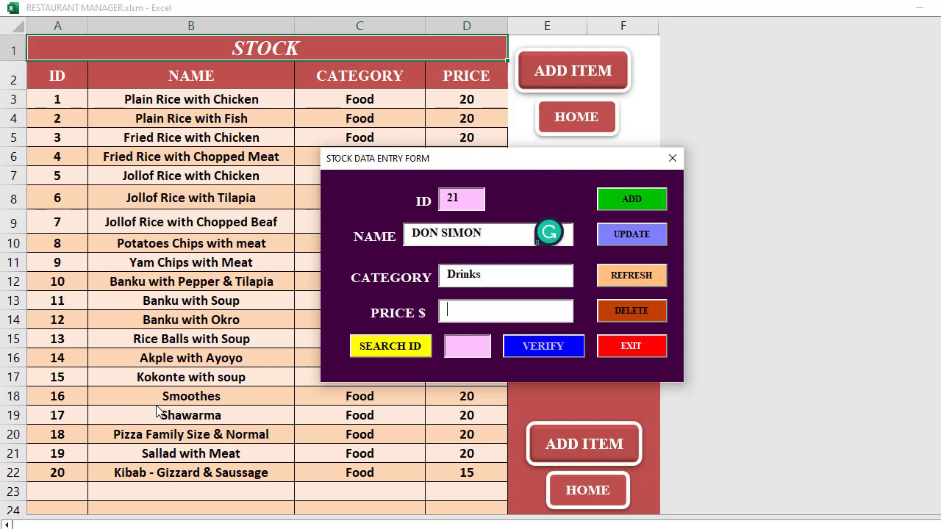
text(2)
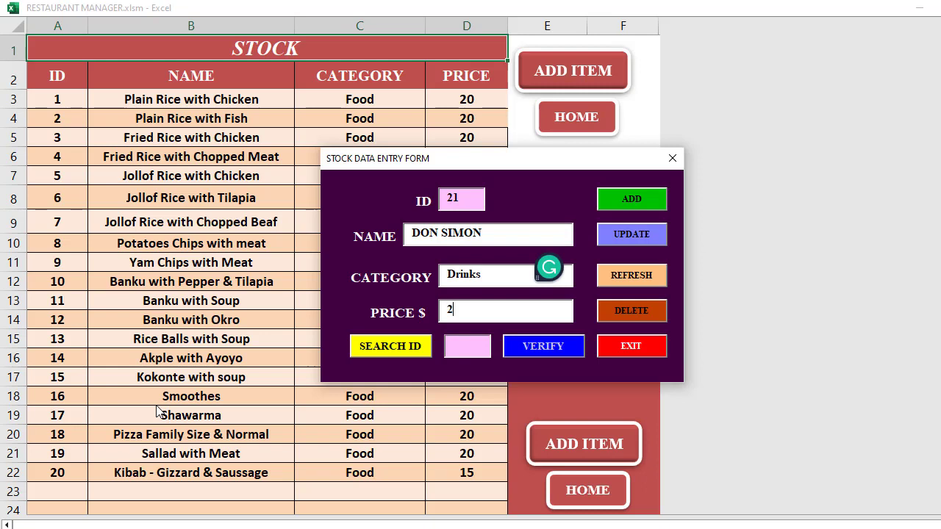
text(5)
click(635, 203)
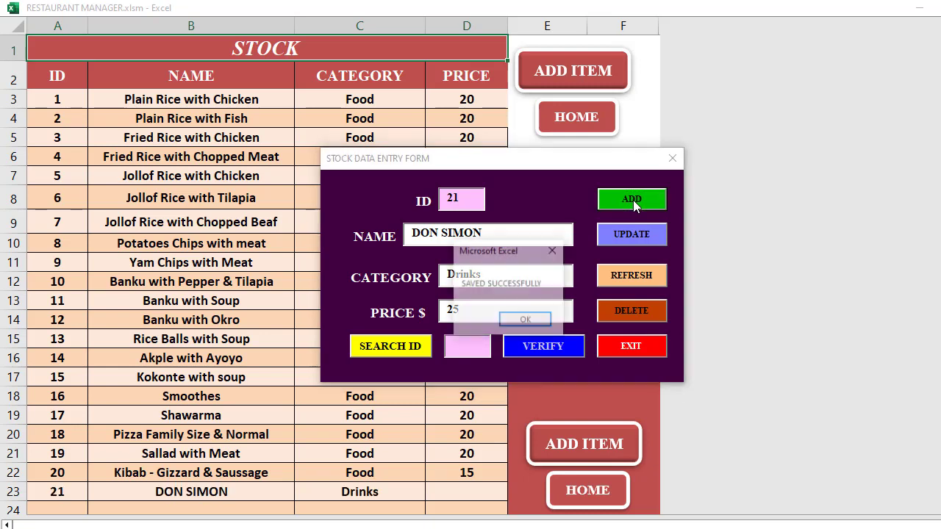
click(641, 347)
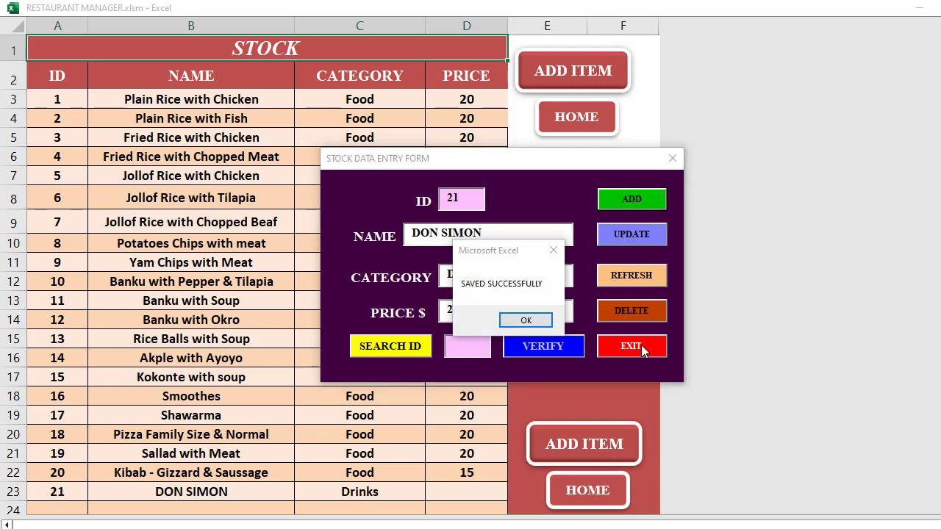
click(526, 321)
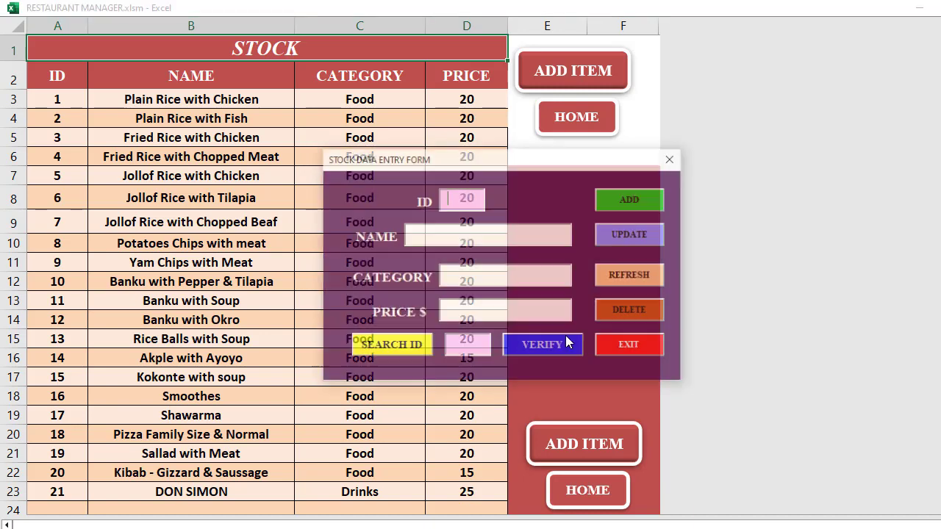
click(668, 159)
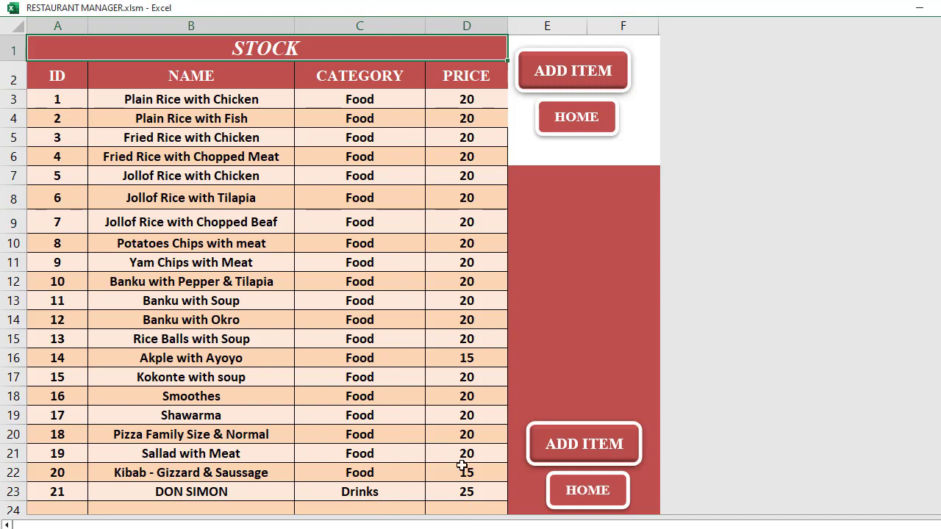
scroll(456, 434, down, 2)
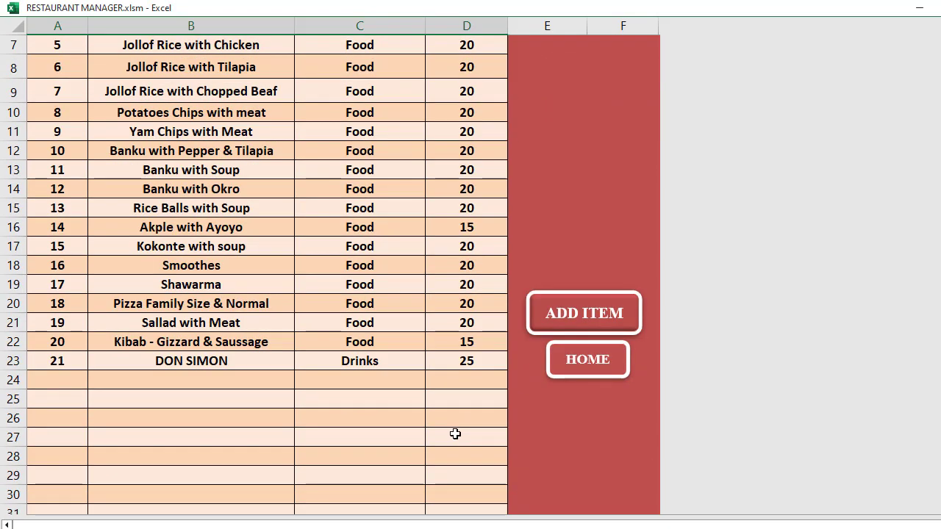
Start a new stock entry and enter FRUTELLI as the item name
click(560, 314)
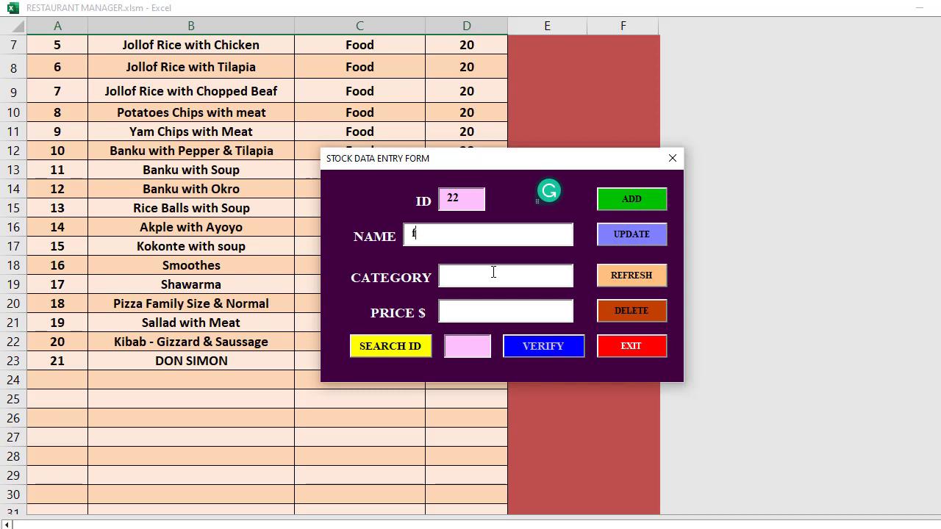
key(BackSpace)
key(BackSpace)
text(FRI)
key(BackSpace)
text(U)
key(BackSpace)
text(TELLI)
Enter category Drind and price 13, then save FRUTELLI as item 22
click(493, 272)
text(DRINK)
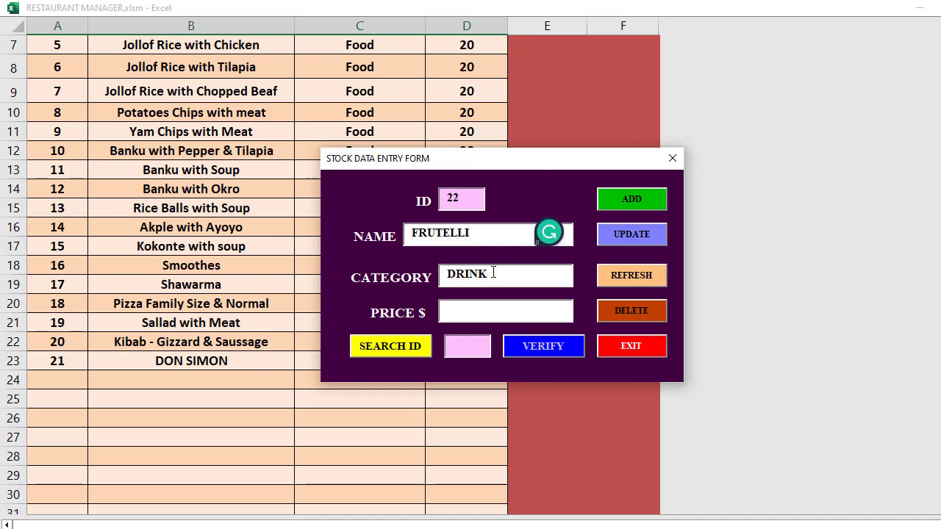
key(BackSpace)
key(BackSpace)
key(BackSpace)
key(BackSpace)
text(rind)
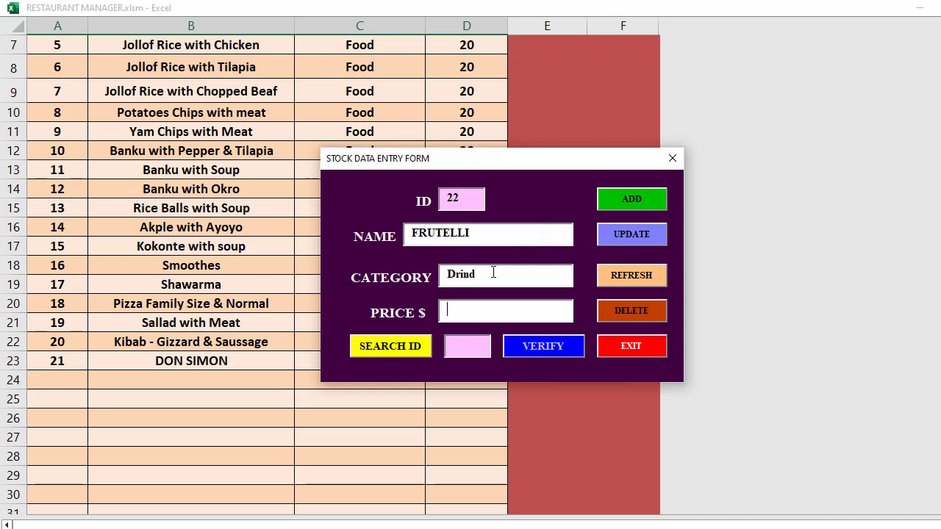
text(1)
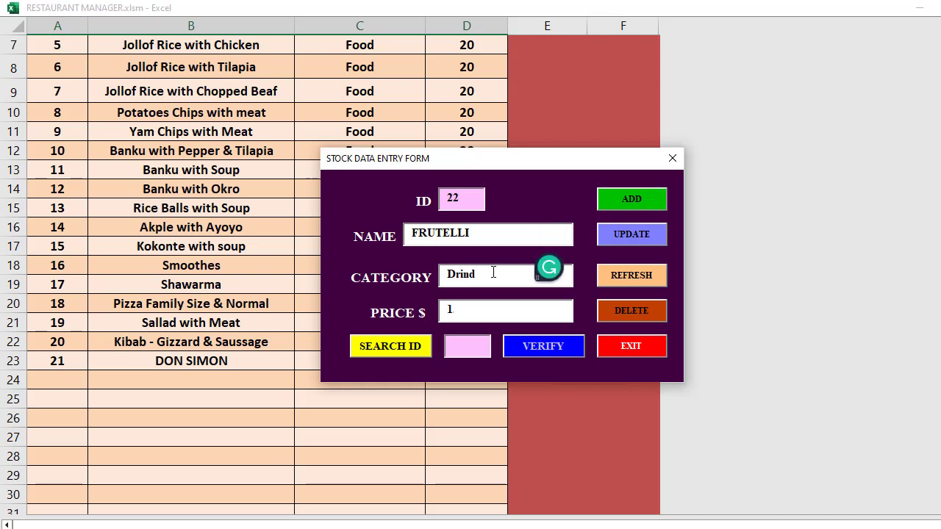
text(3)
click(636, 199)
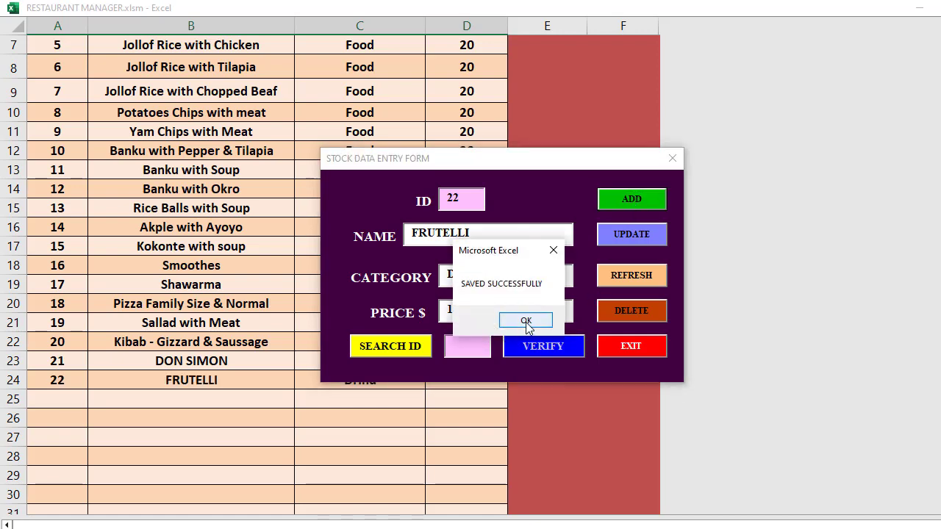
click(526, 322)
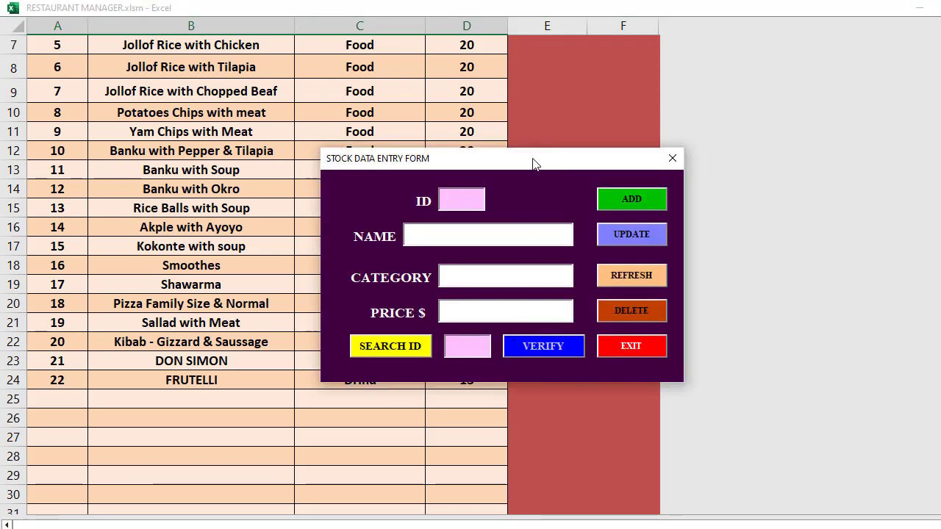
drag(533, 165, 650, 91)
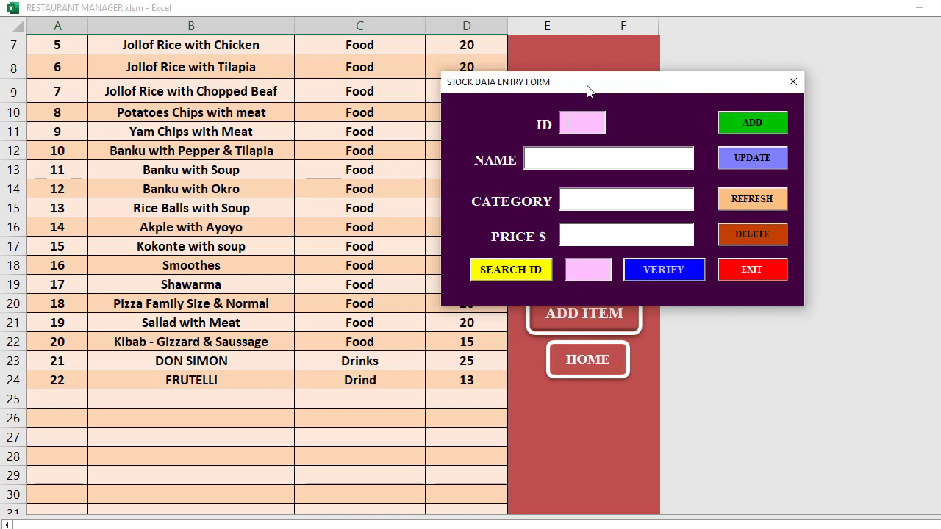
Look up item 5, Jollof Rice with Chicken, and update its price from 20 to 30
drag(588, 90, 473, 233)
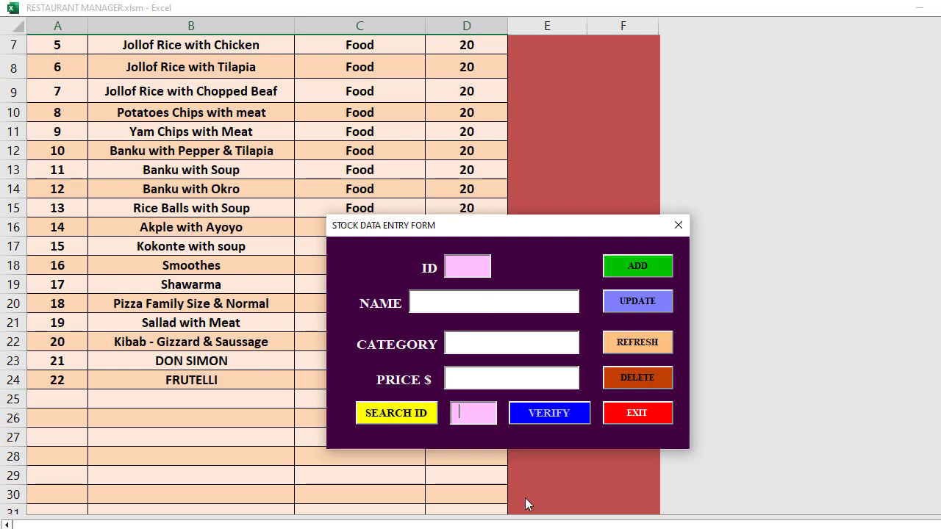
text(5)
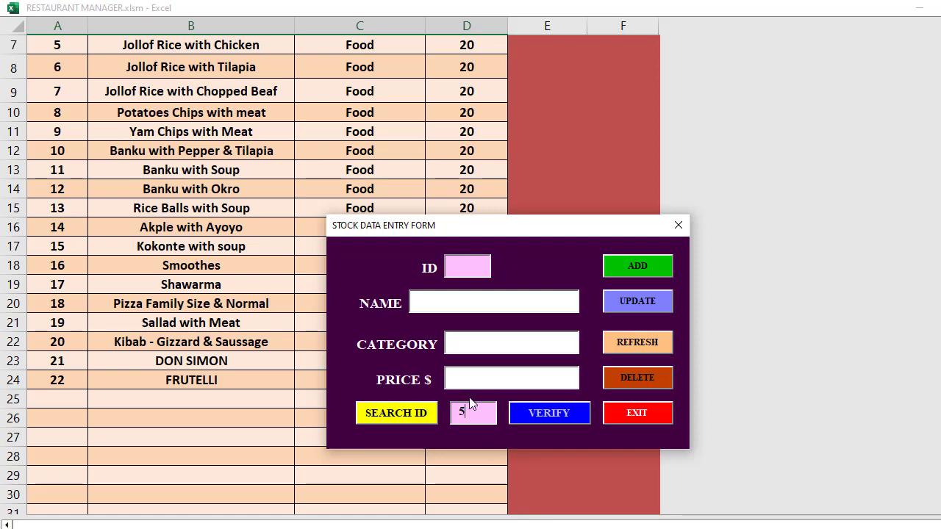
click(409, 418)
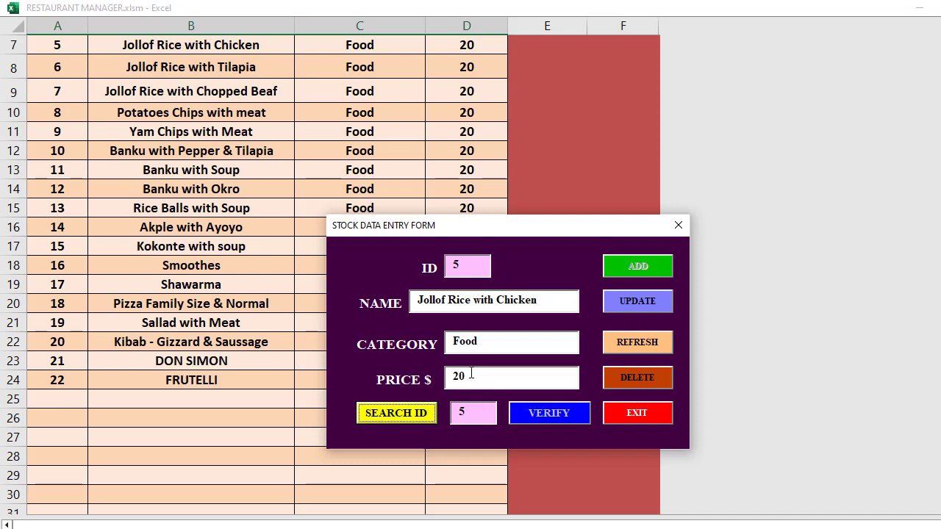
click(472, 376)
key(BackSpace)
key(BackSpace)
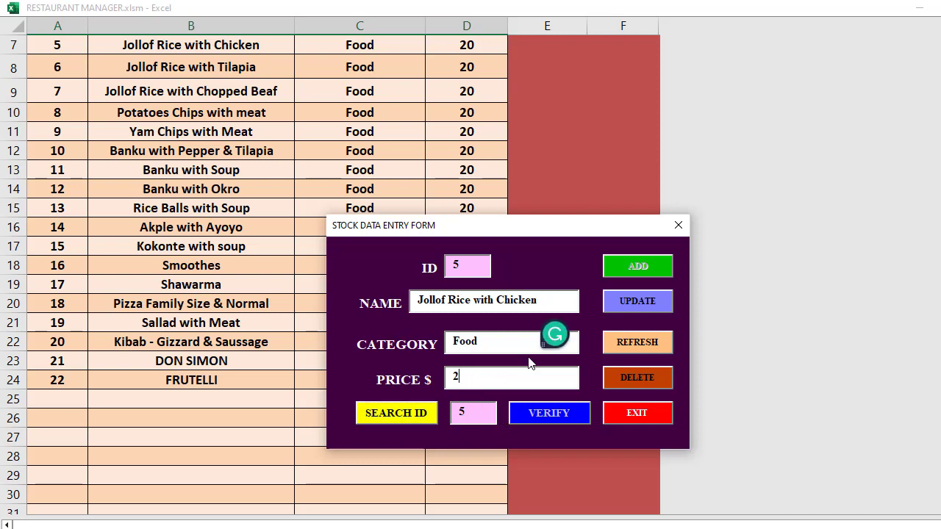
text(30)
click(638, 301)
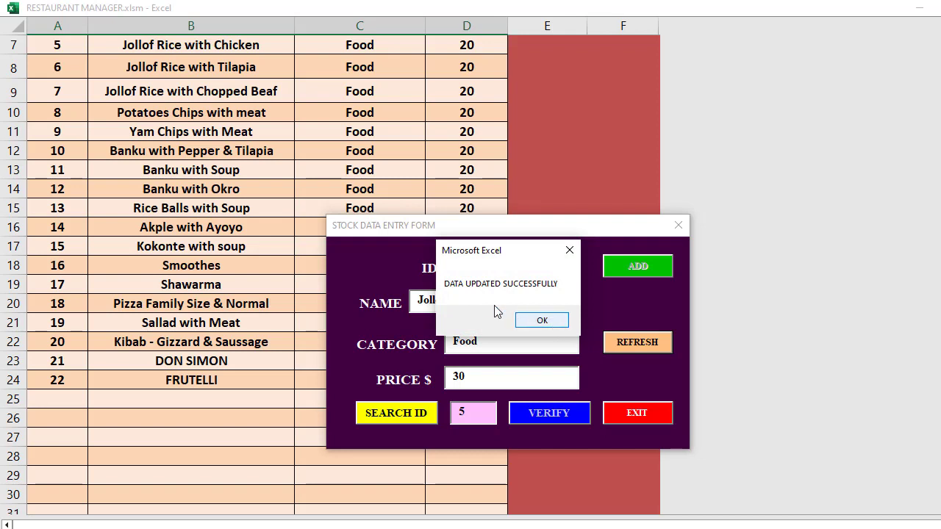
click(542, 319)
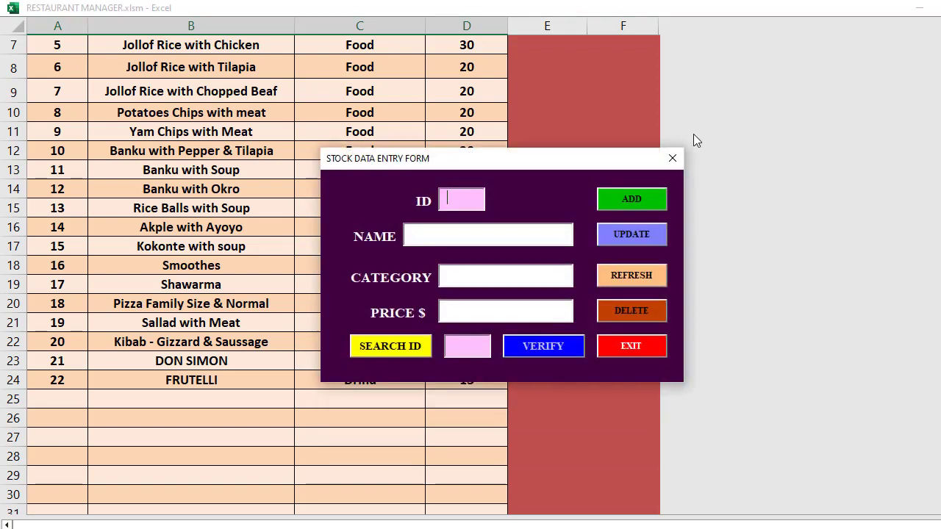
click(671, 159)
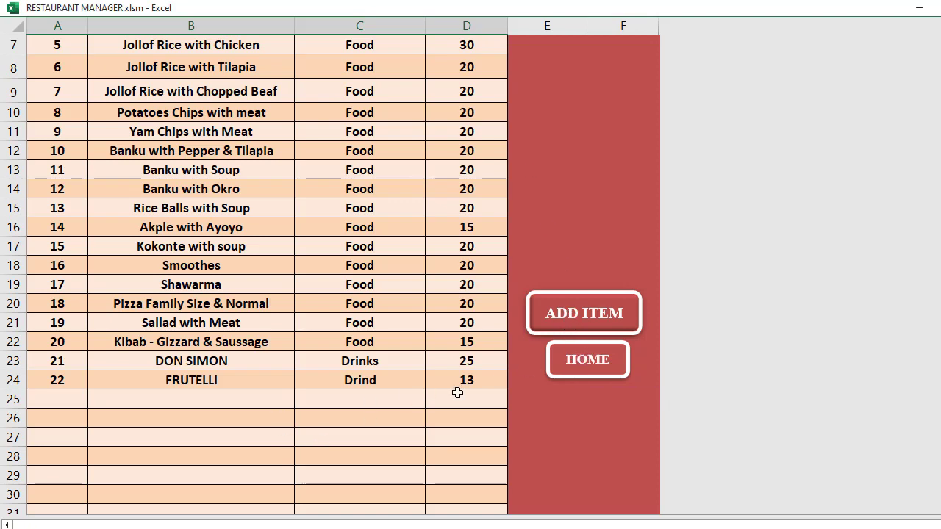
Look up item 22, FRUTELLI, delete it, then reopen the entry form and its search form
click(567, 314)
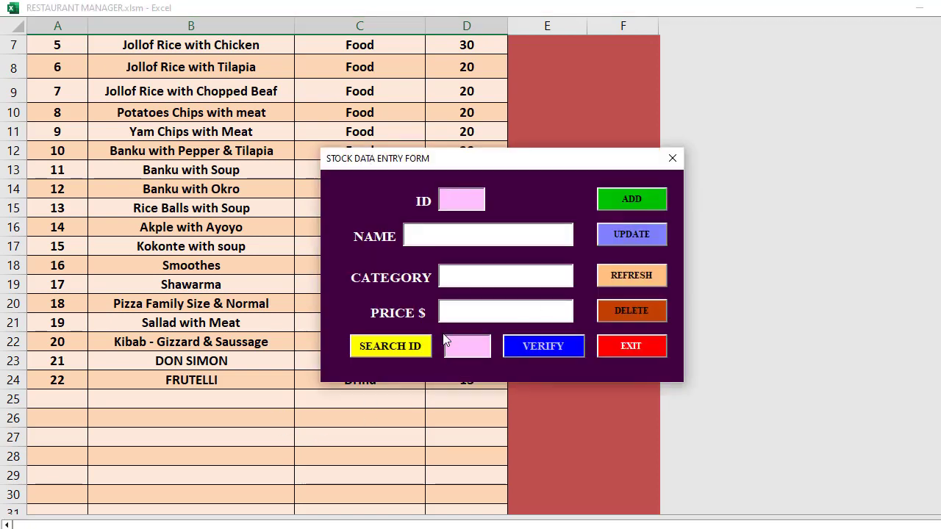
drag(466, 159, 559, 128)
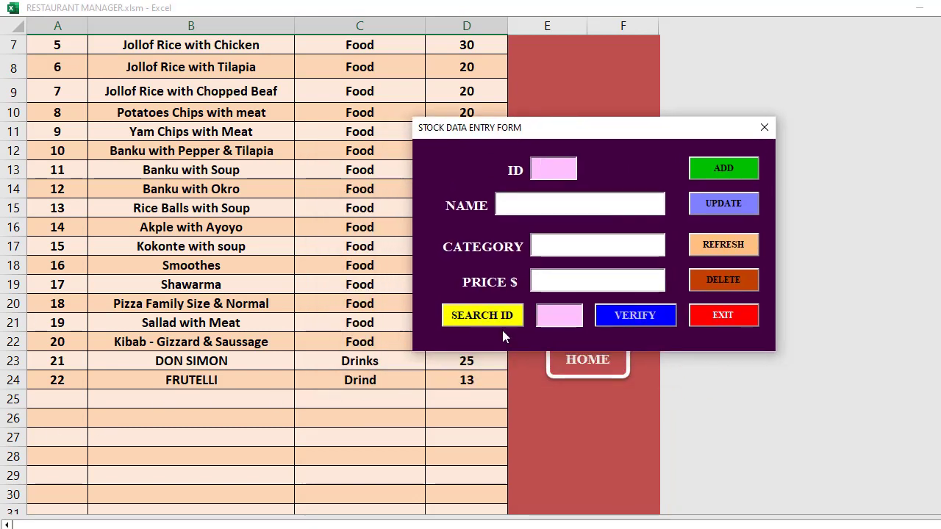
click(565, 317)
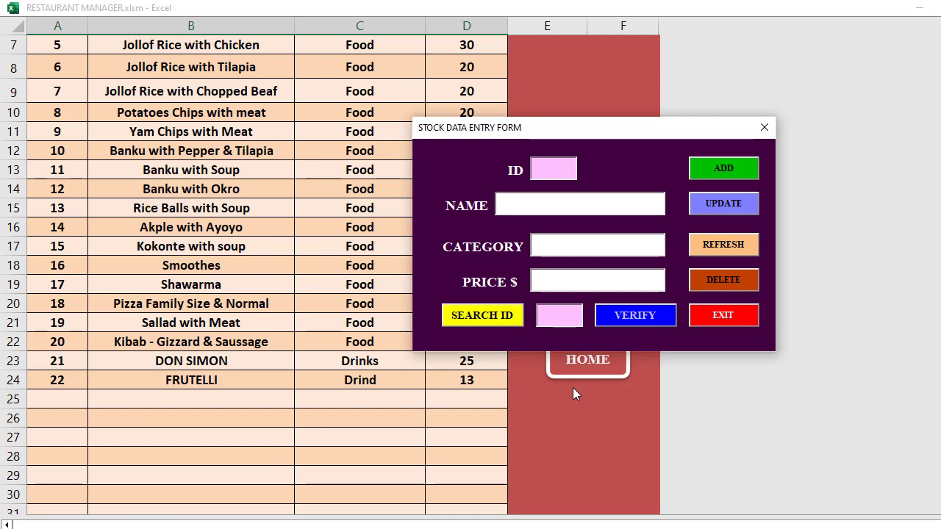
text(22)
click(503, 323)
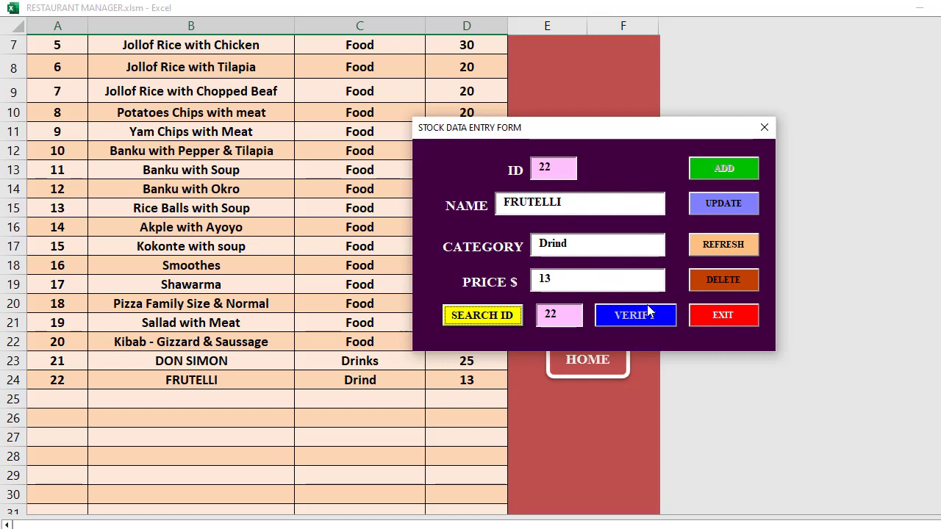
click(718, 279)
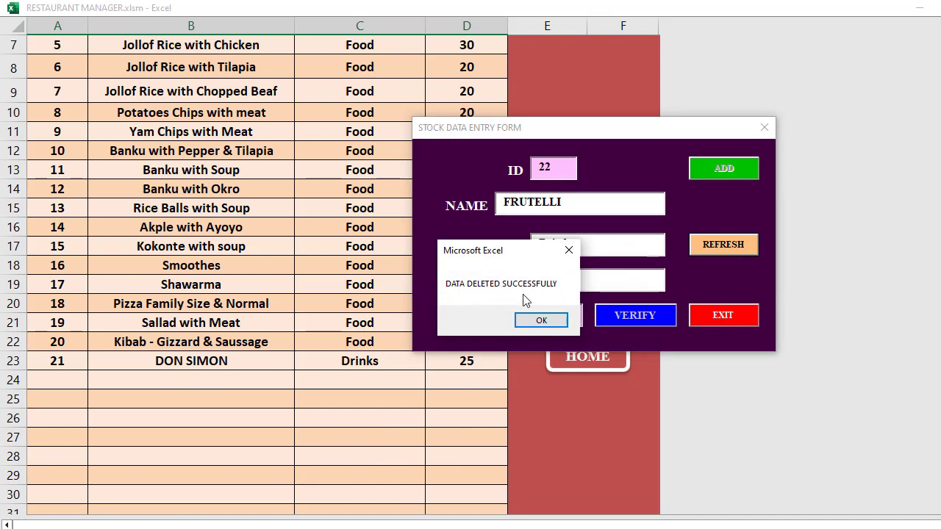
click(542, 322)
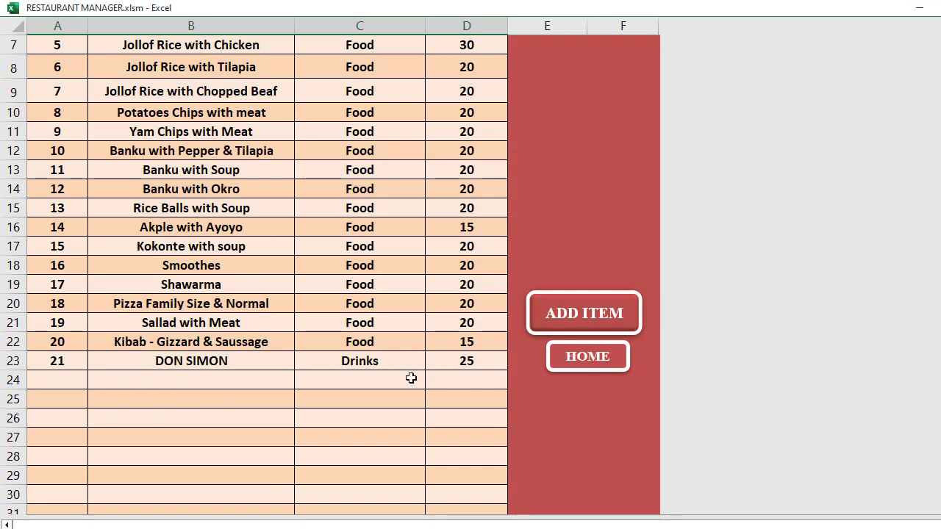
click(600, 317)
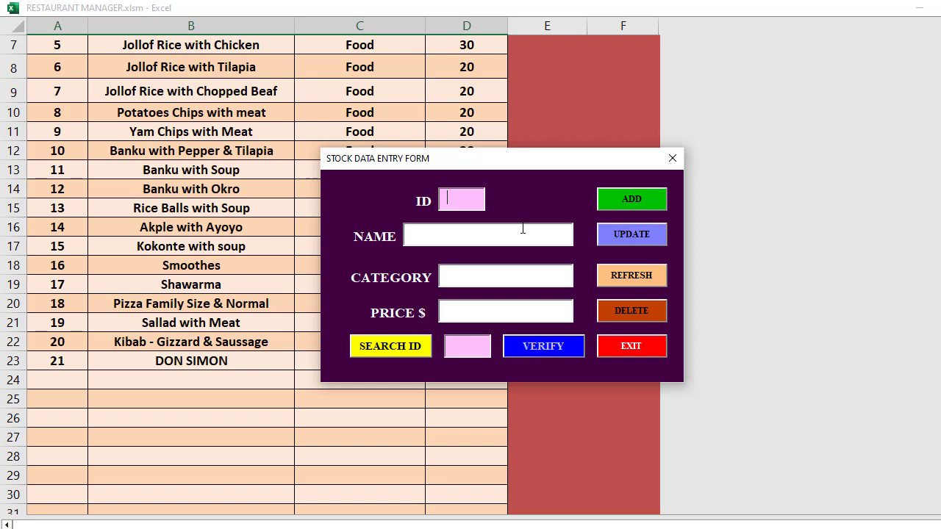
click(538, 350)
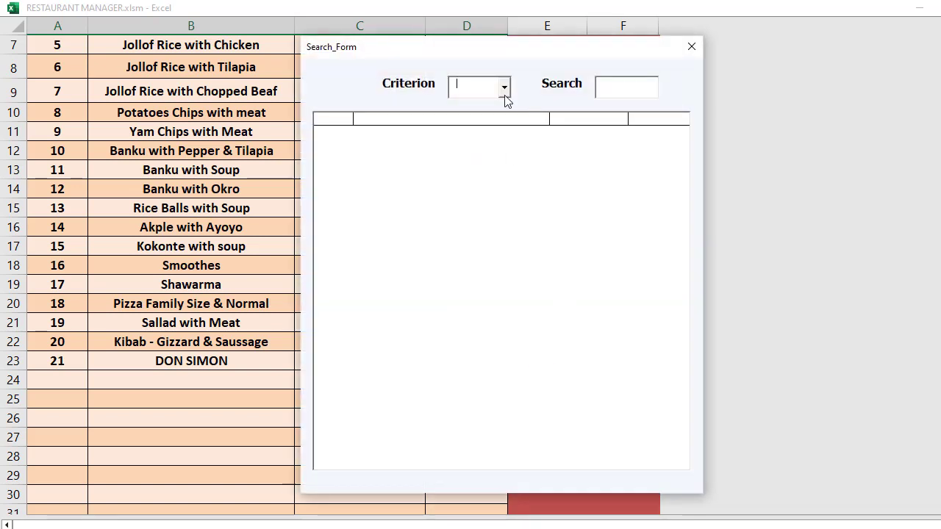
Search the menu items by ID for '1', browse the Pizza, Kibab and Banku results, then close the search
click(504, 87)
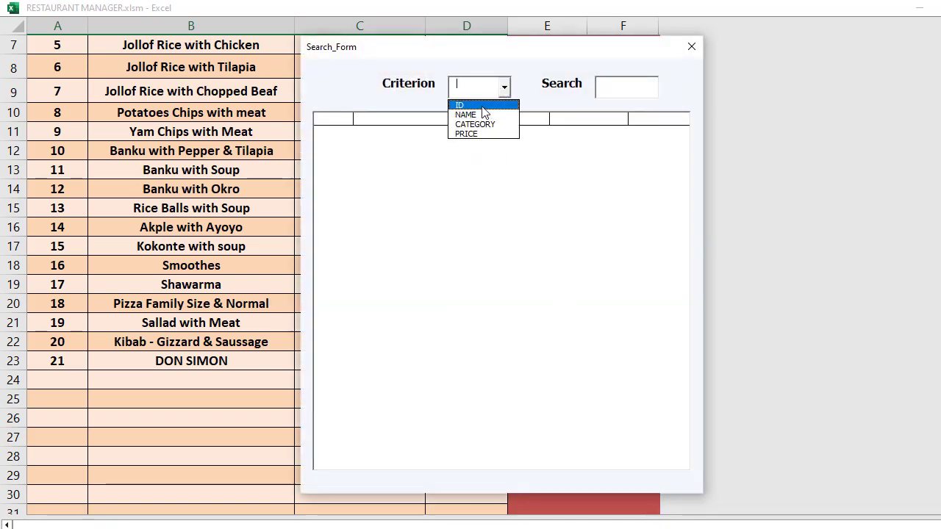
click(483, 106)
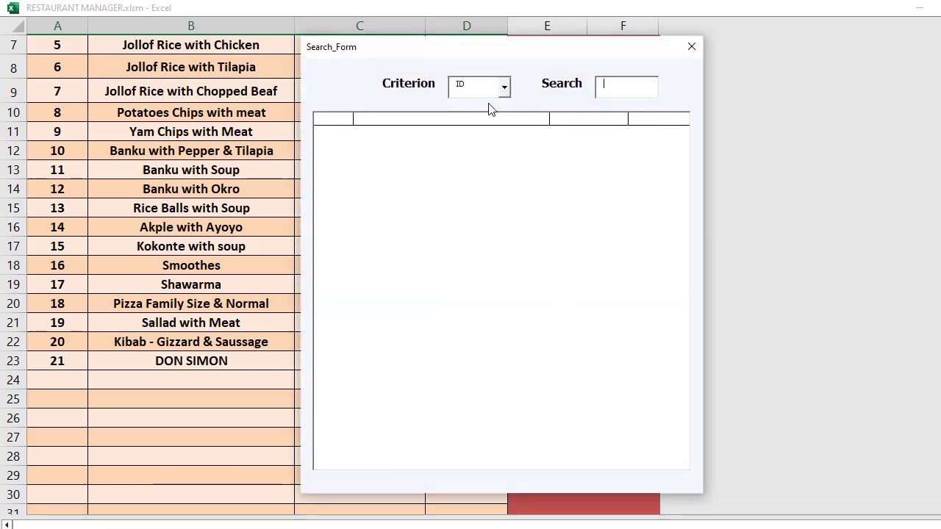
click(617, 89)
text(1)
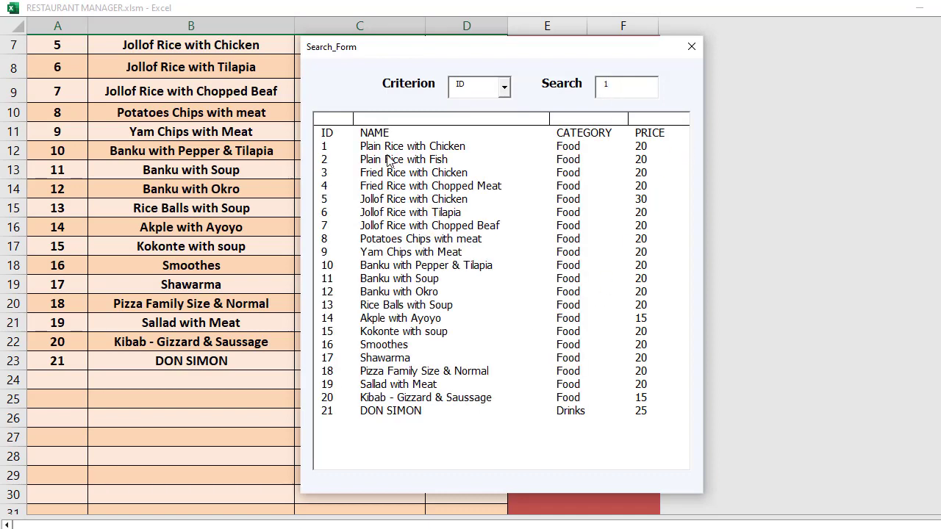
drag(402, 159, 399, 375)
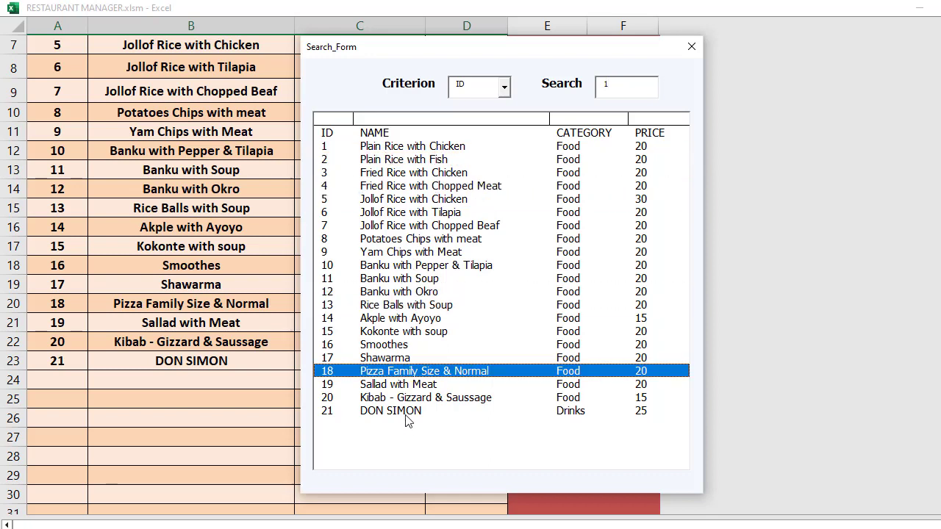
click(405, 397)
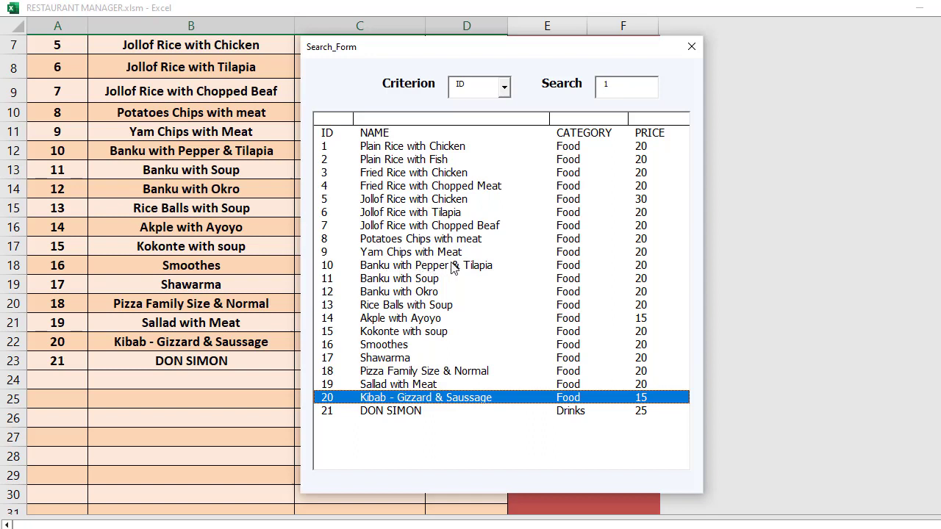
click(329, 266)
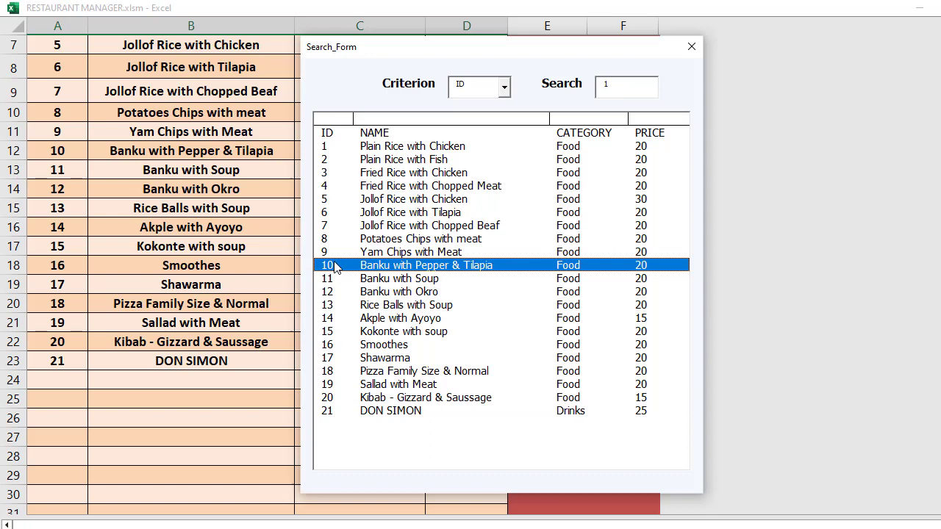
click(690, 46)
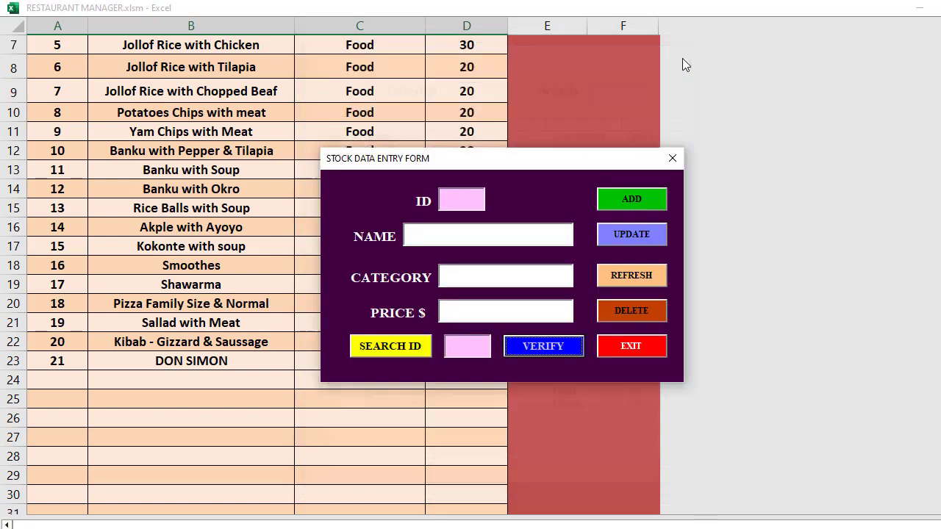
Look up item 10, Banku with Pepper & Tilapia, and change its price from 20 to 70
click(465, 352)
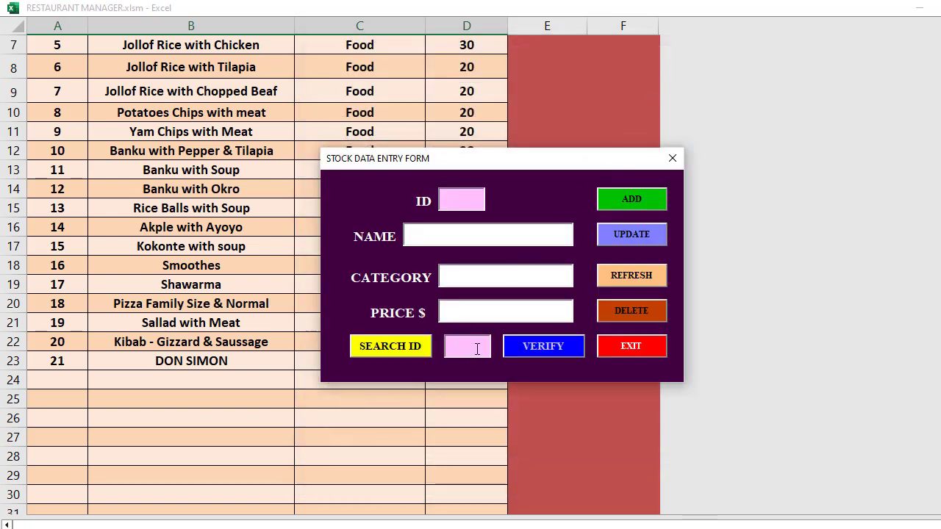
text(10)
click(402, 345)
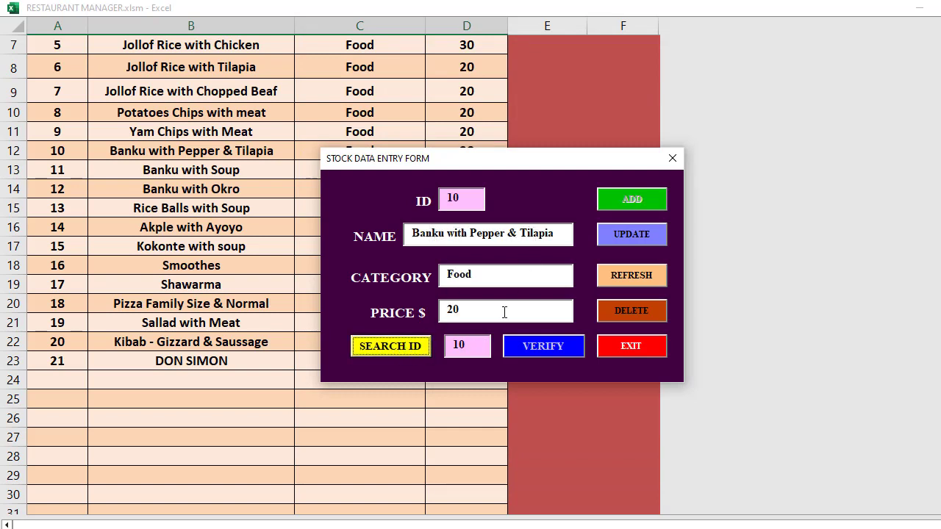
click(479, 311)
key(BackSpace)
key(BackSpace)
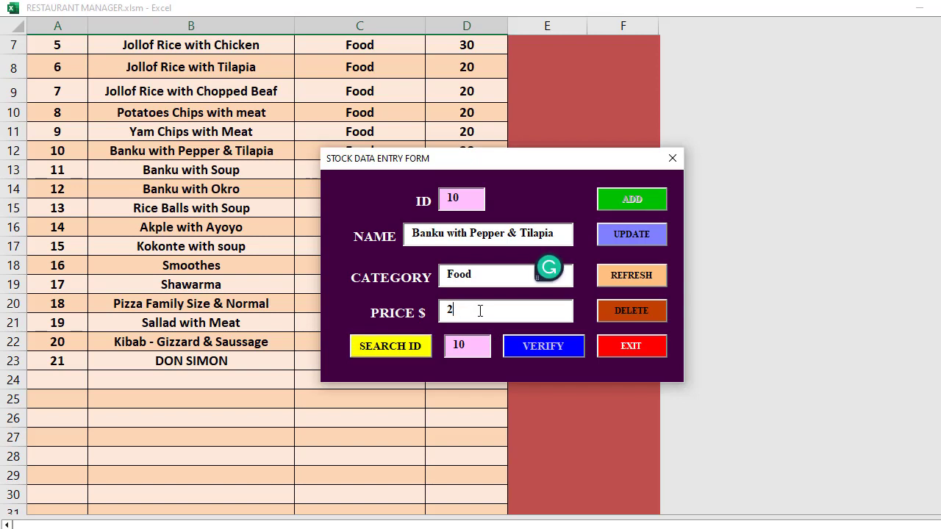
text(70)
click(636, 236)
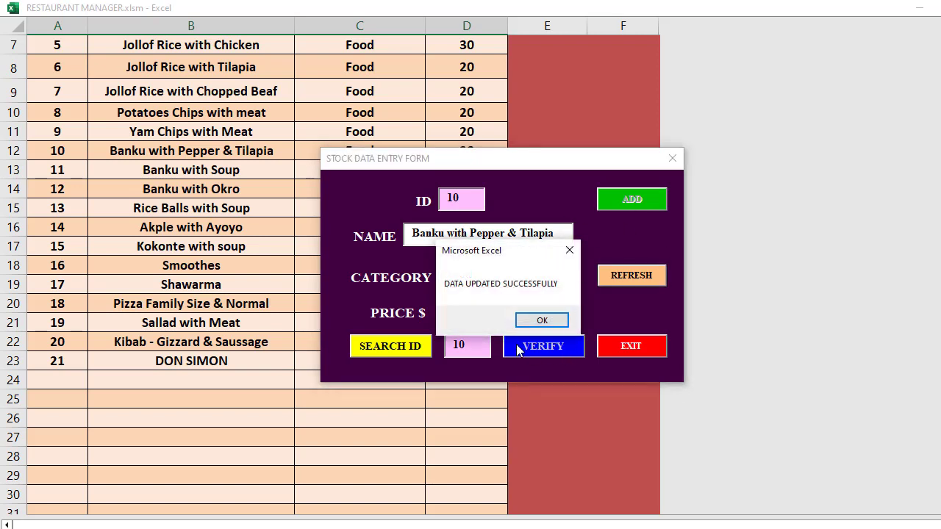
click(542, 319)
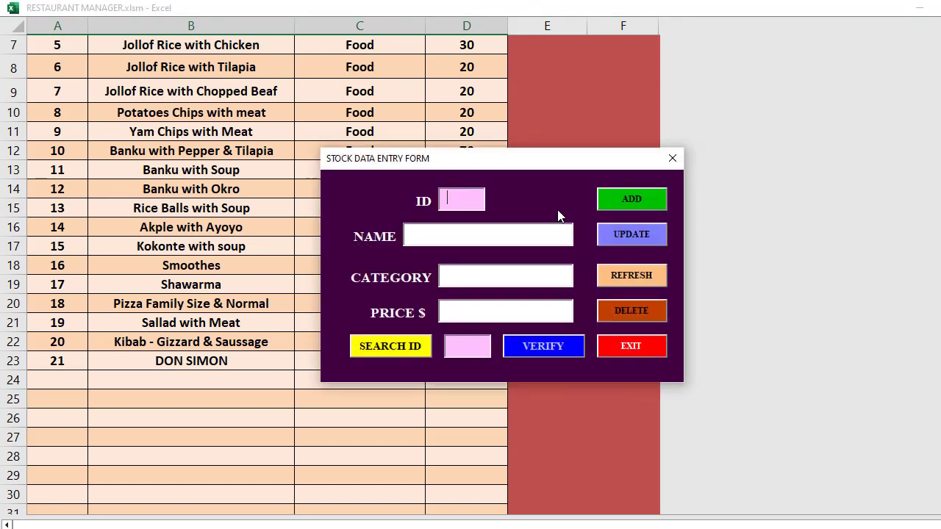
drag(542, 157, 815, 145)
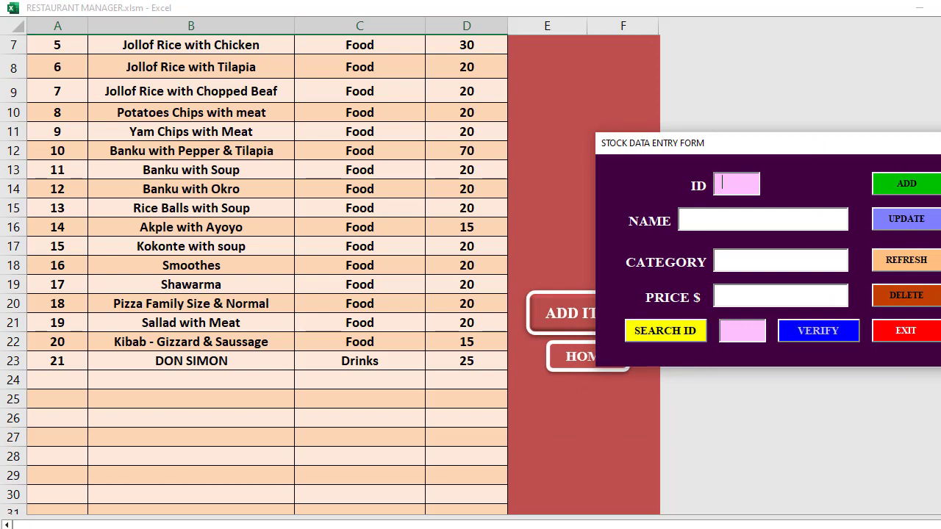
click(938, 143)
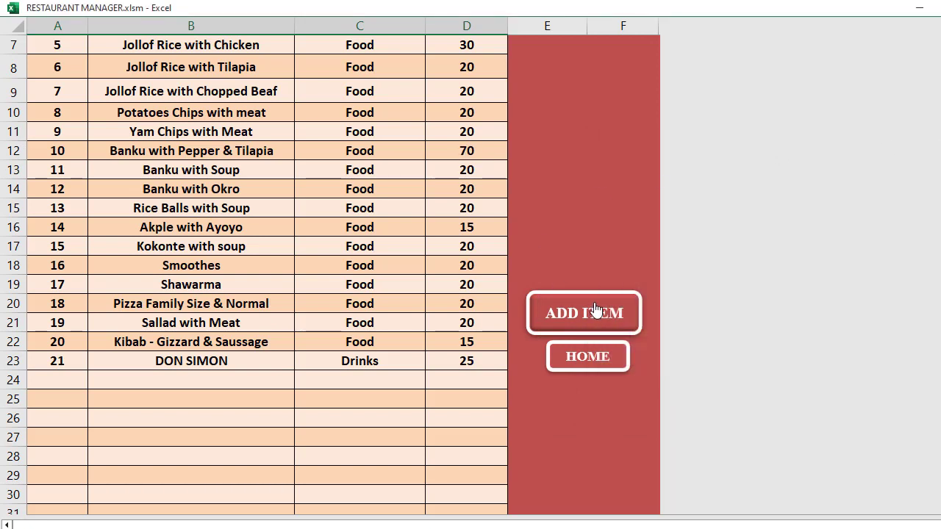
click(586, 360)
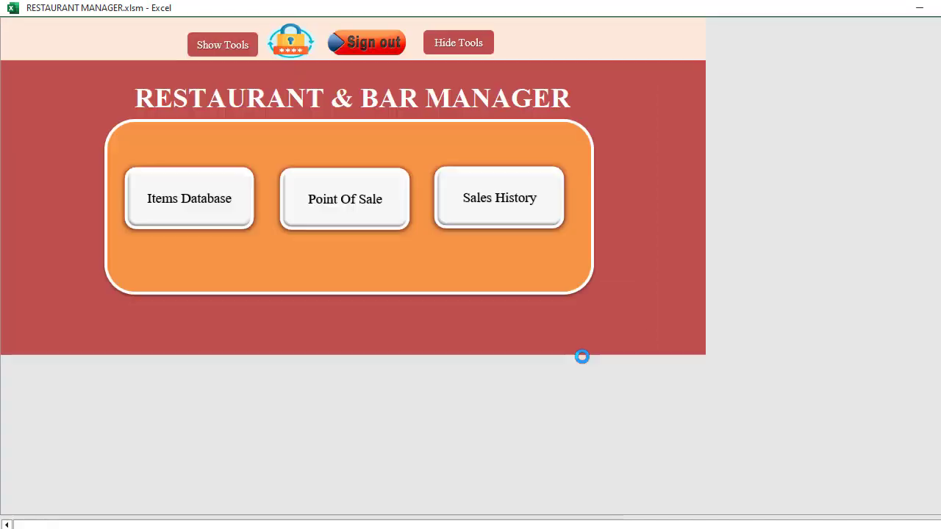
click(339, 212)
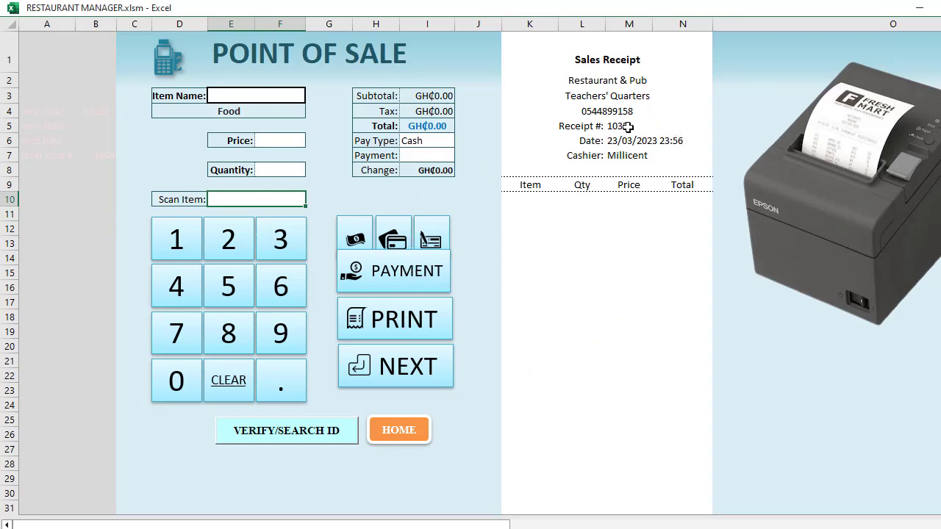
click(629, 155)
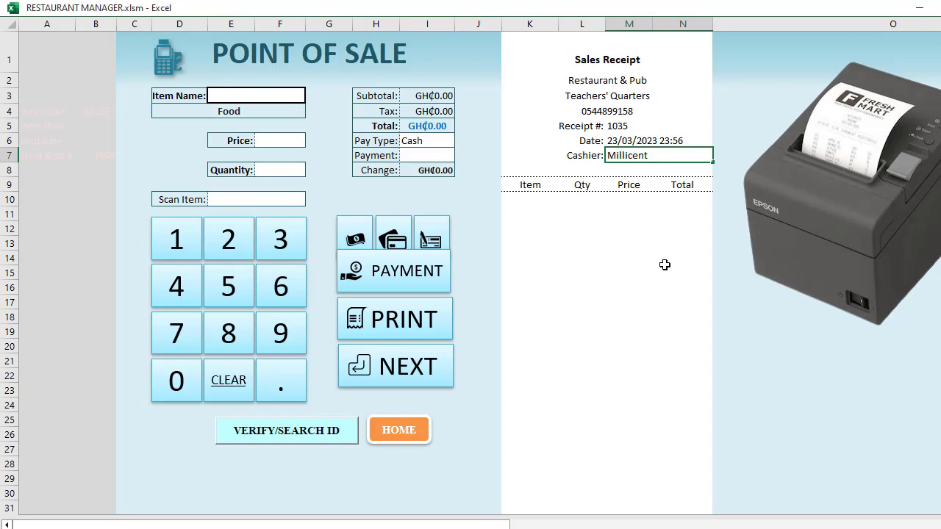
text(m)
key(BackSpace)
click(663, 141)
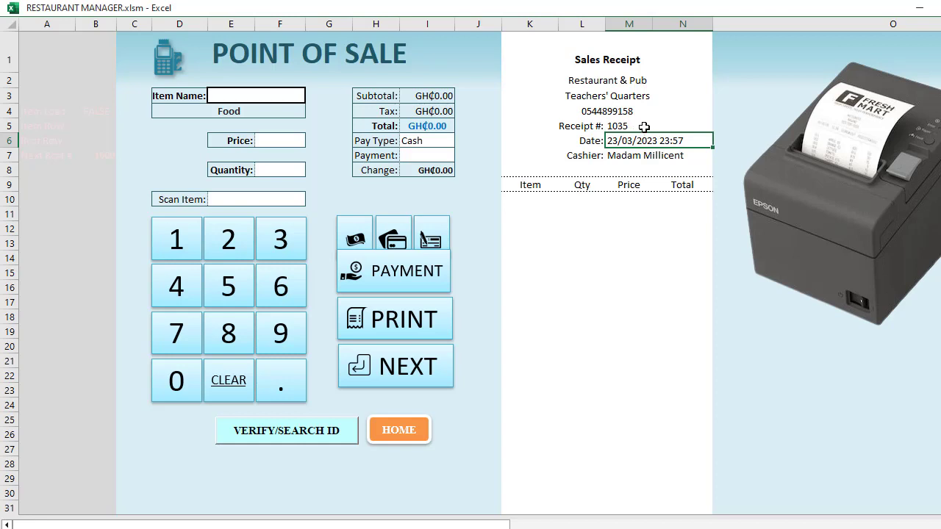
click(582, 81)
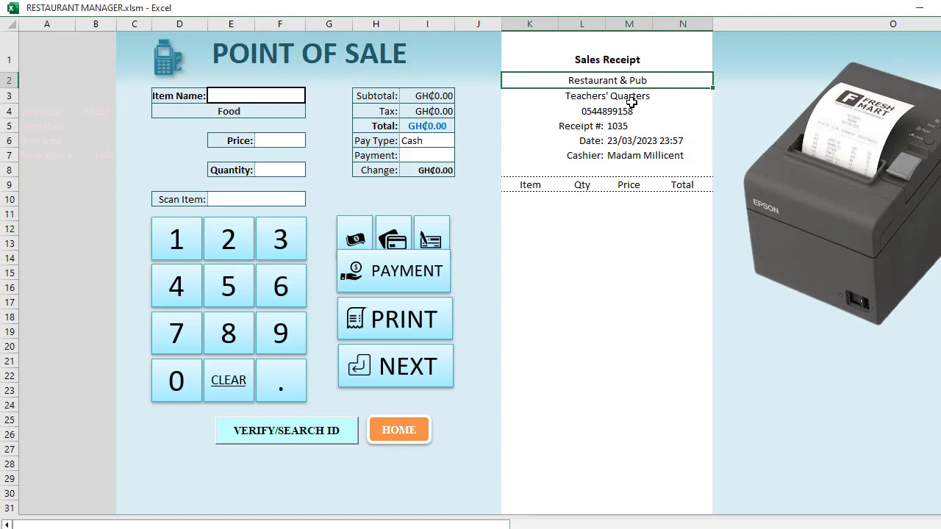
click(628, 96)
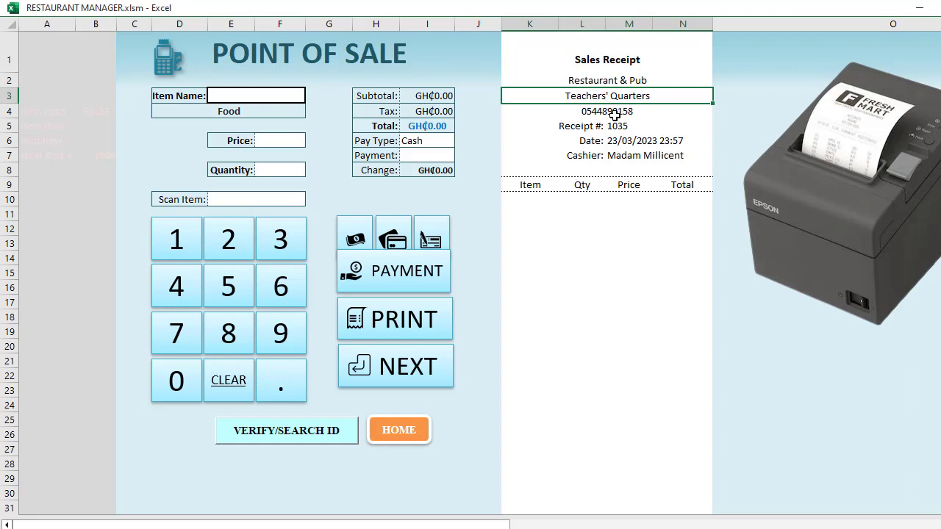
click(619, 111)
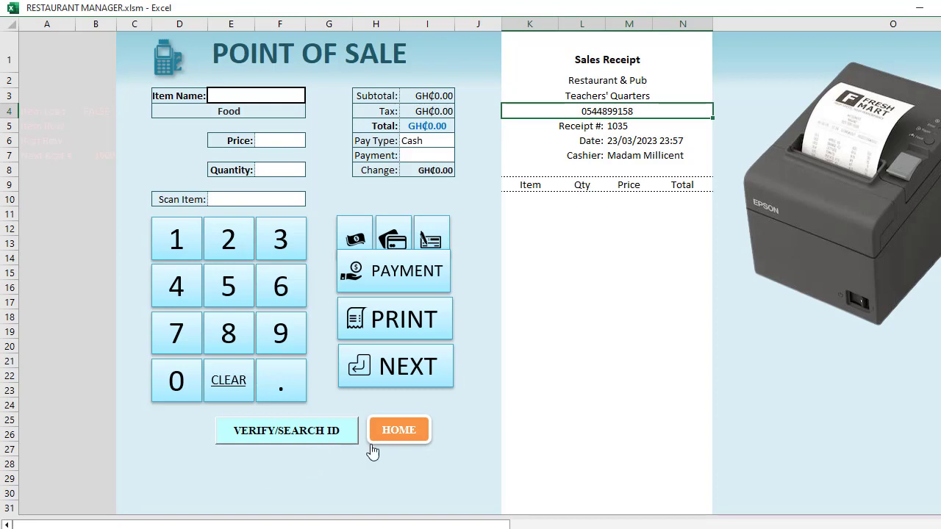
click(293, 435)
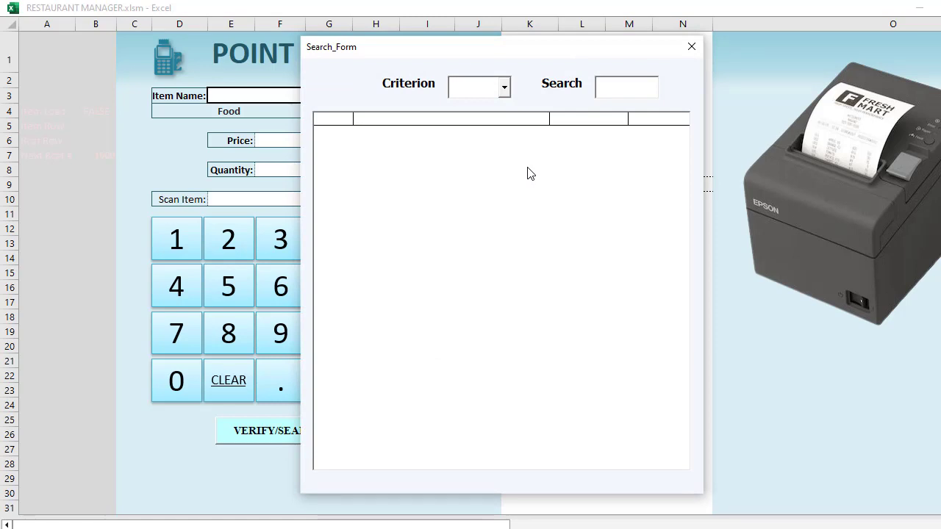
Search the items by ID for '2', pick Fried Rice with Chicken, and close the lookup
click(504, 88)
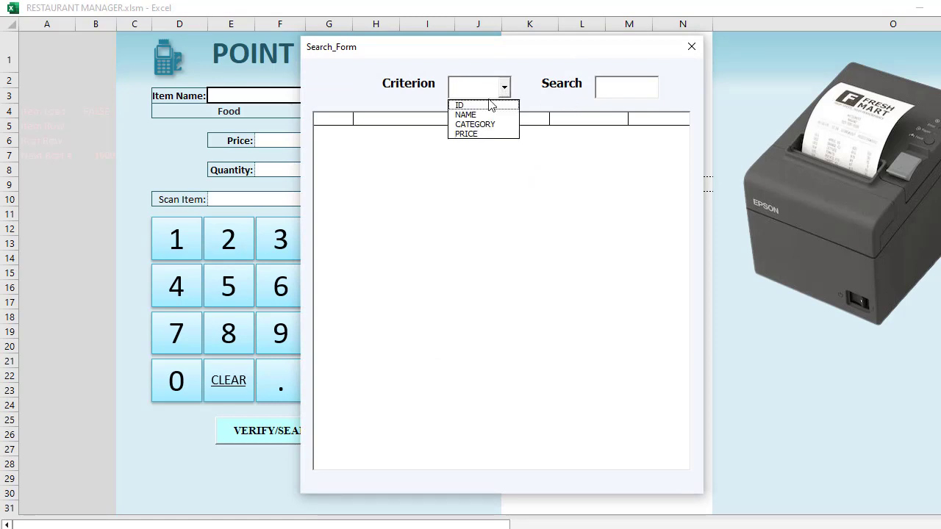
click(478, 102)
click(634, 82)
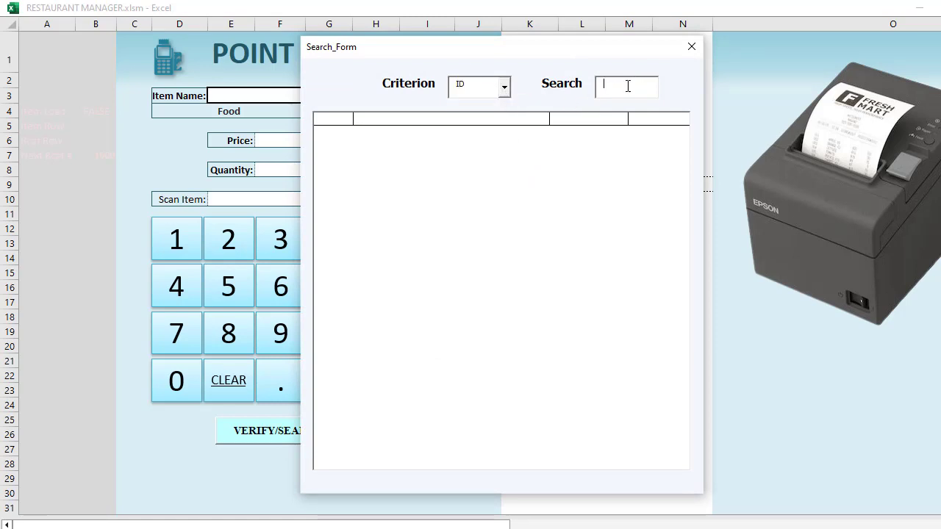
text(2)
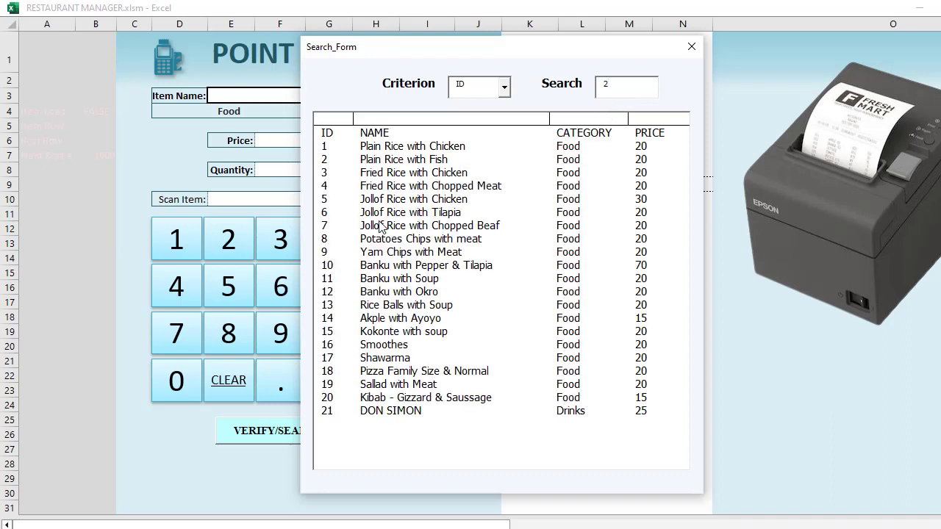
click(459, 173)
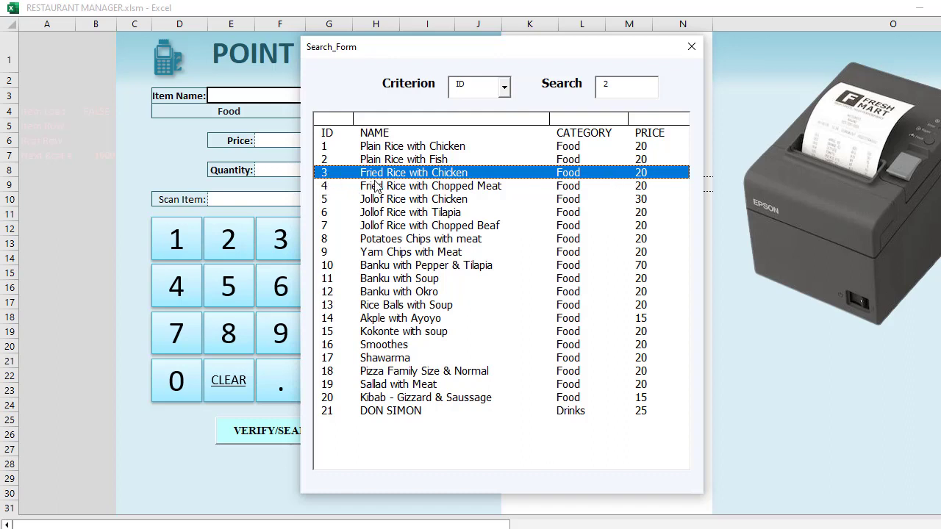
click(691, 47)
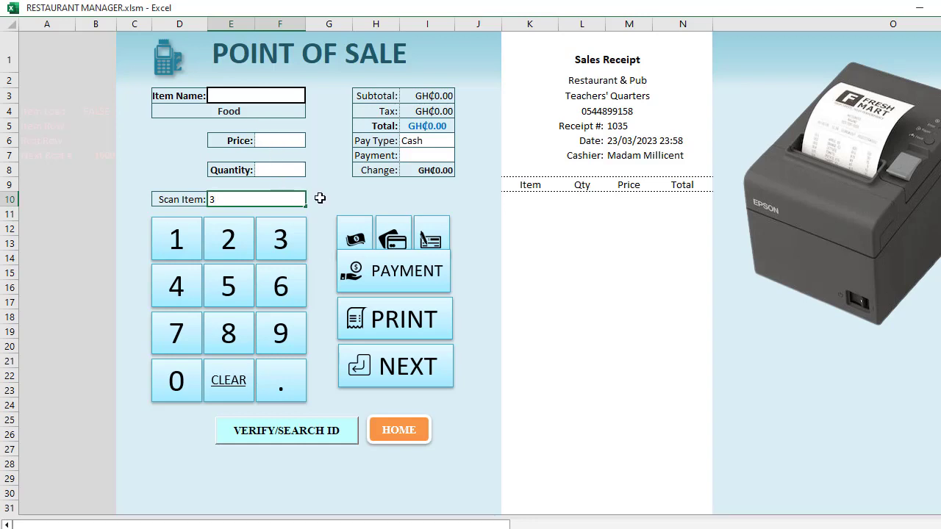
Add item 3, Fried Rice with Chicken, to the receipt and raise its quantity to 3
key(Return)
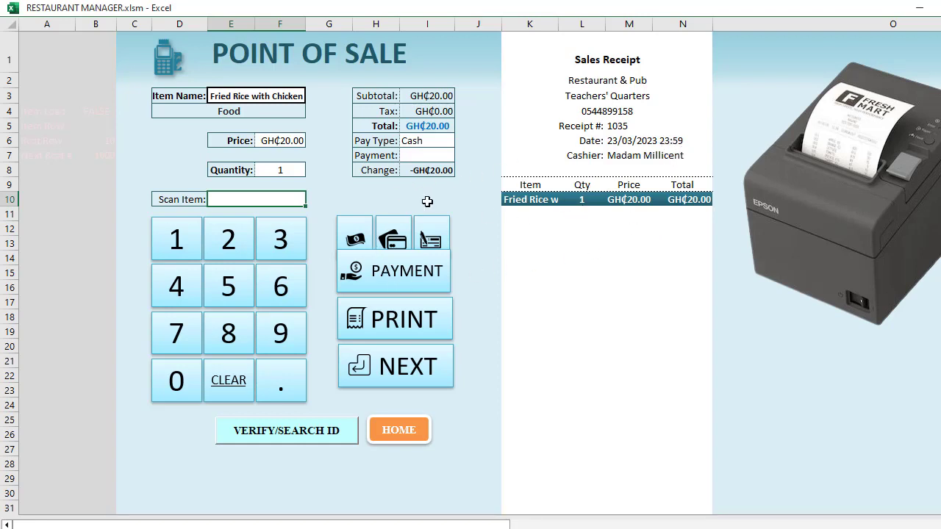
click(284, 172)
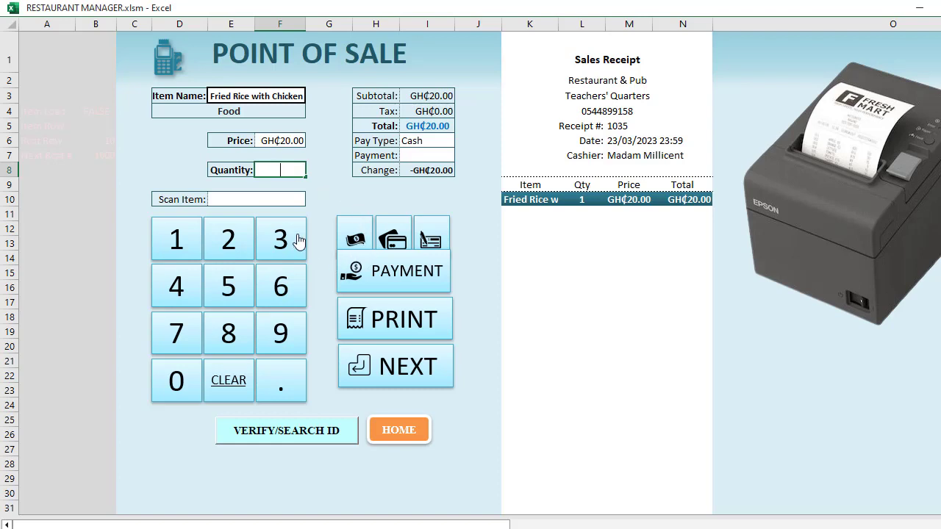
text(2)
click(319, 173)
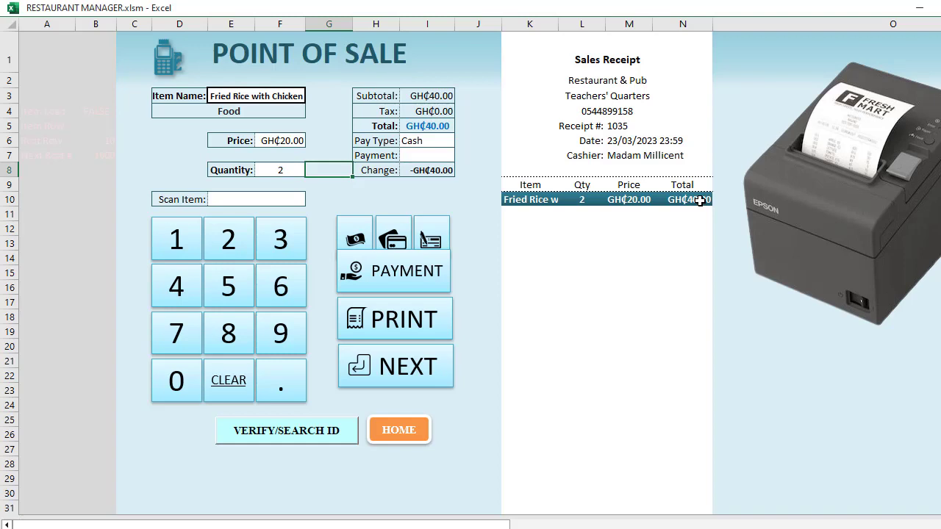
click(282, 171)
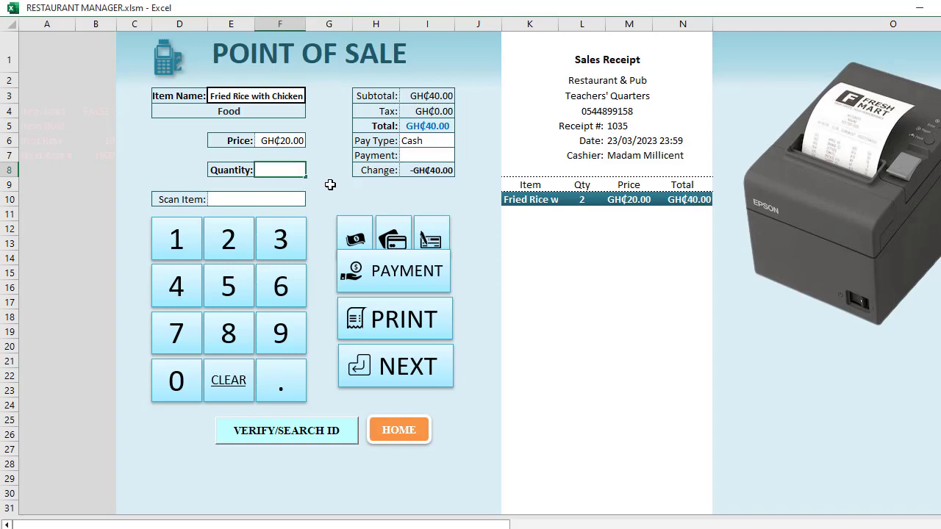
text(3)
click(324, 200)
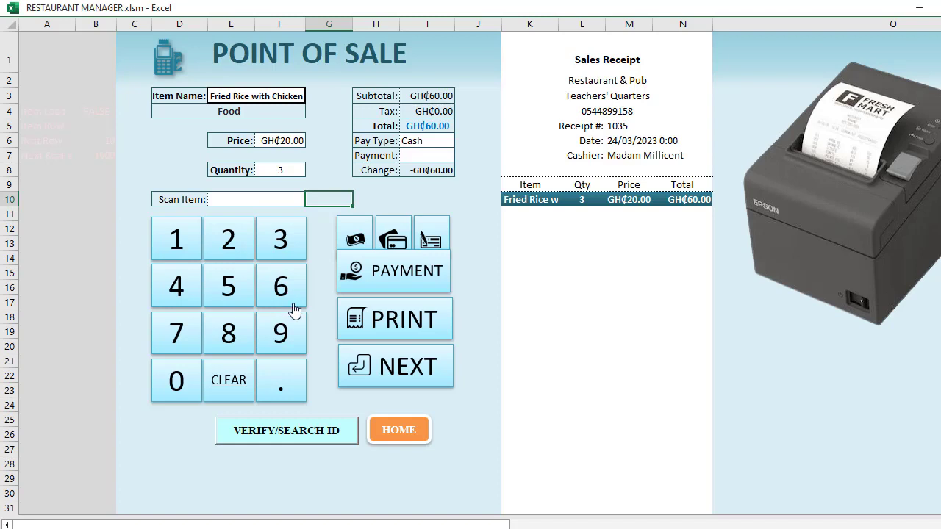
click(311, 438)
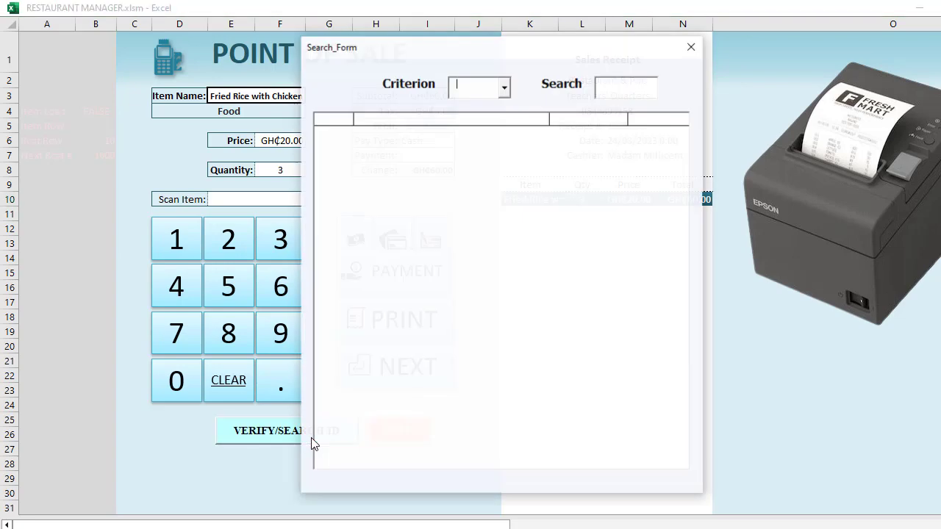
click(504, 88)
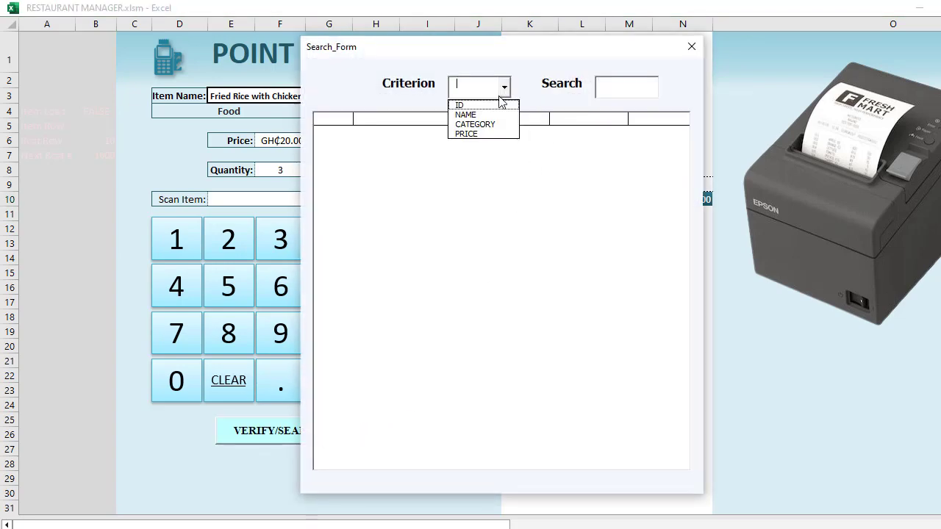
click(500, 105)
text(1)
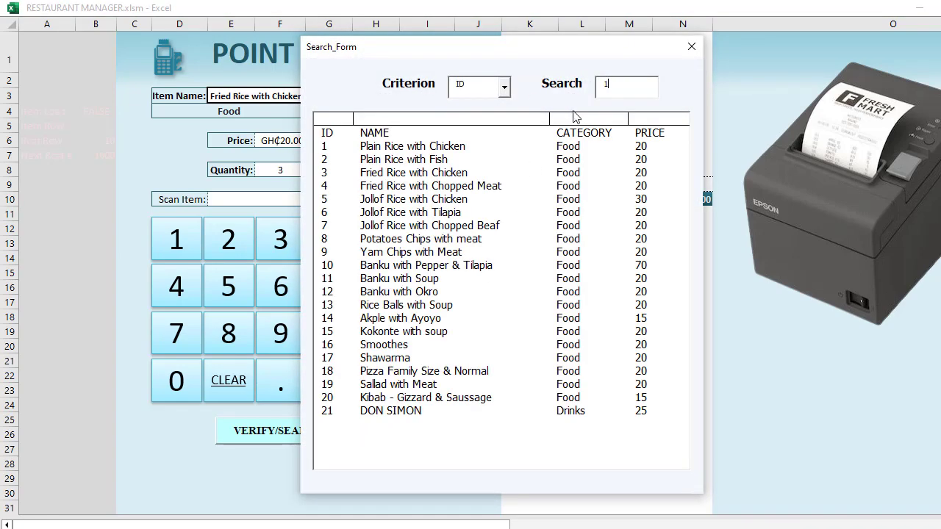
click(351, 336)
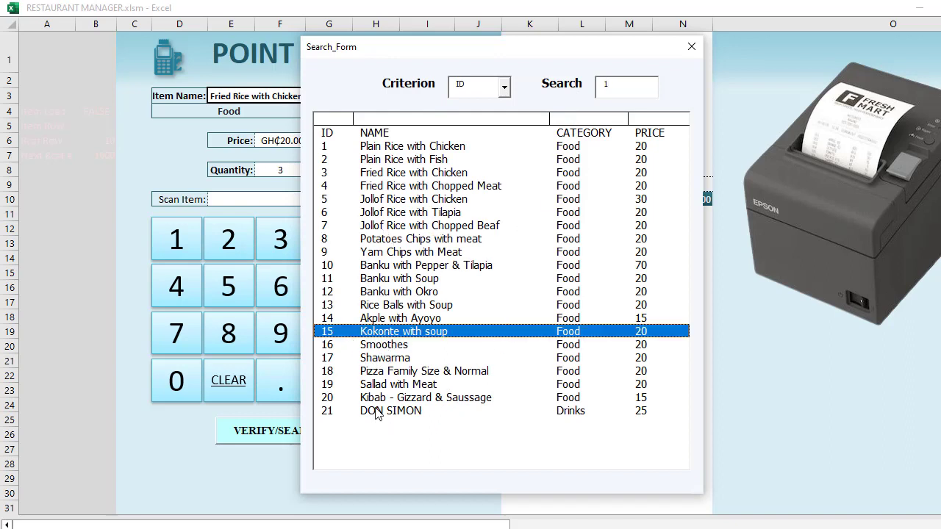
click(402, 398)
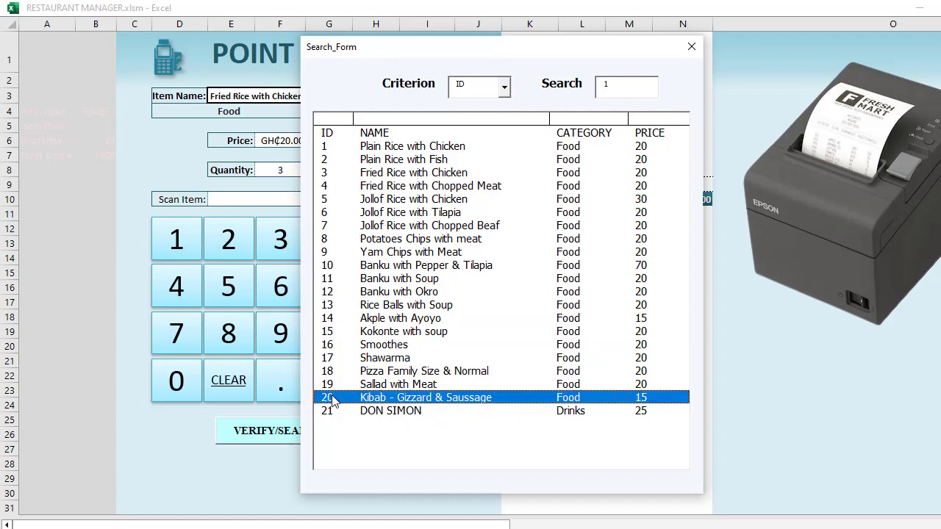
click(688, 46)
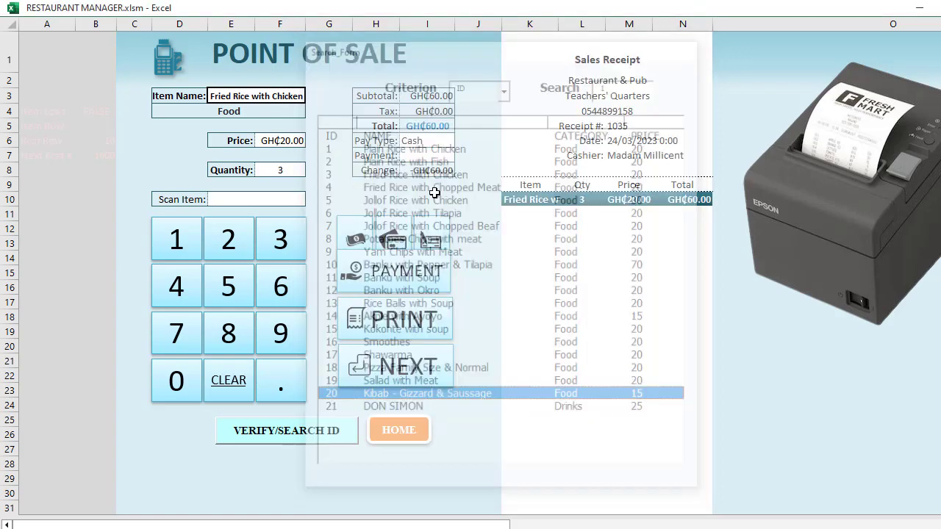
click(258, 198)
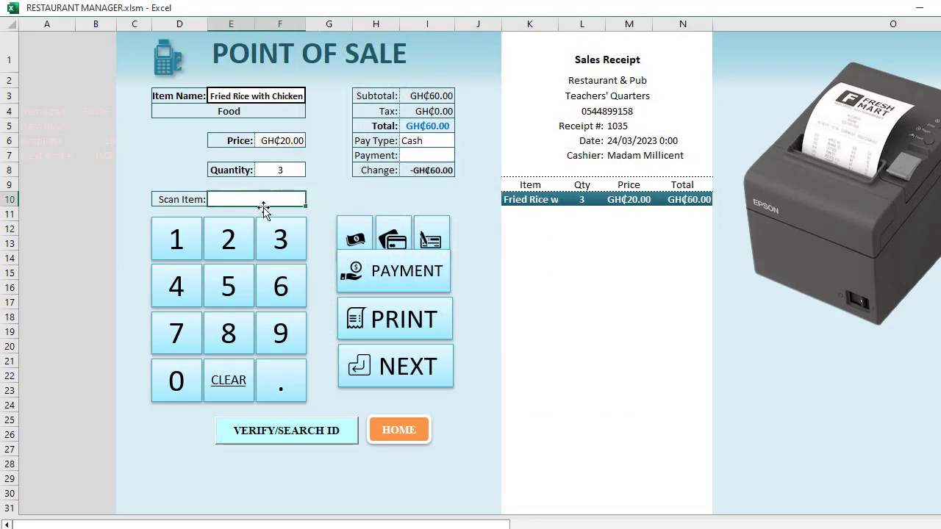
Scan item 20, Kibab - Gizzard & Saussage, onto the receipt with quantity 5
text(20)
key(Return)
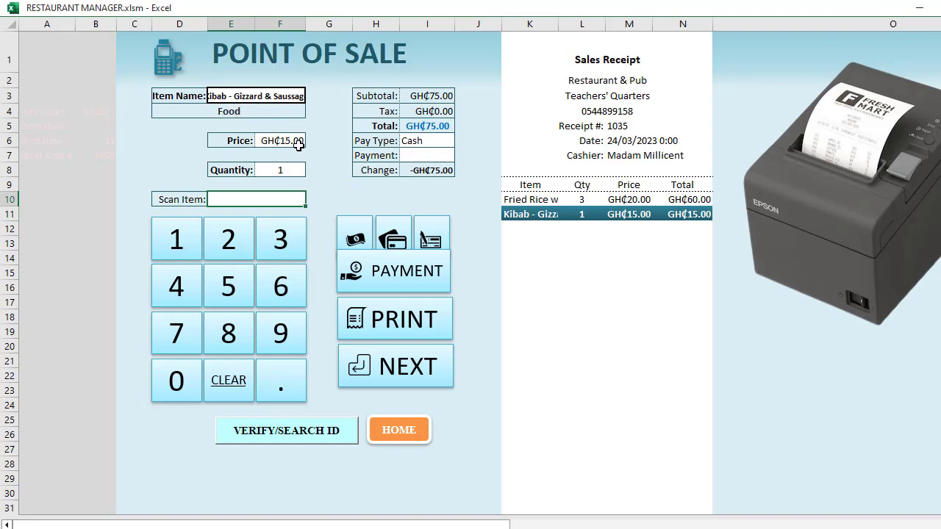
click(290, 169)
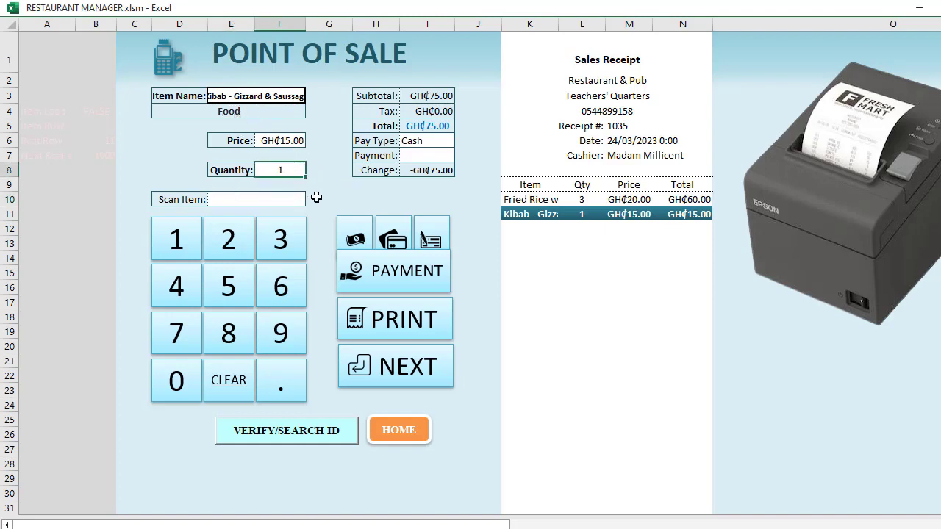
text(5)
click(346, 190)
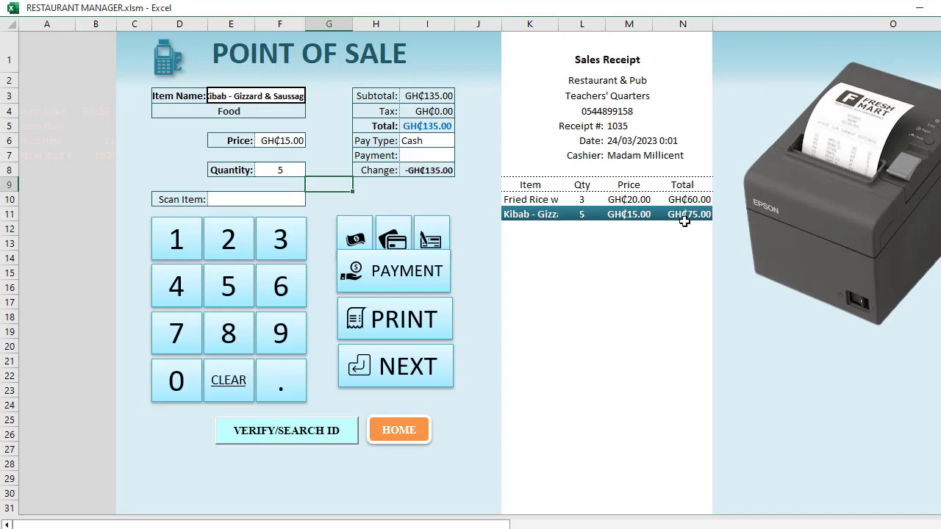
Check the receipt's new subtotal of GH₵135.00
click(438, 95)
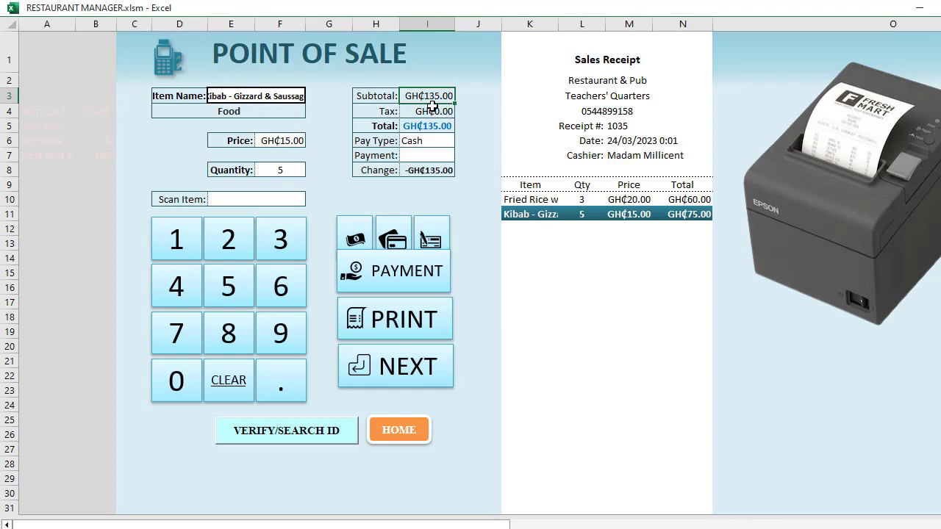
scroll(586, 271, down, 6)
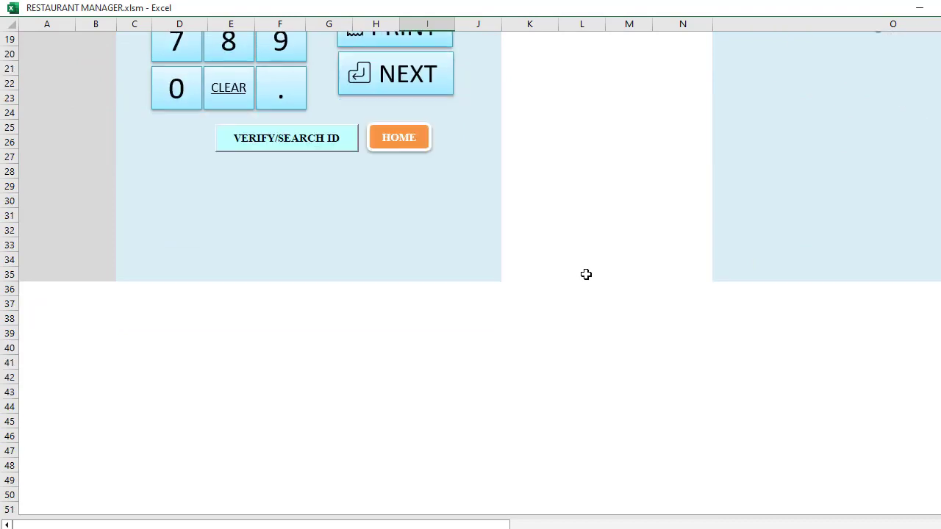
scroll(585, 271, up, 5)
scroll(585, 275, up, 1)
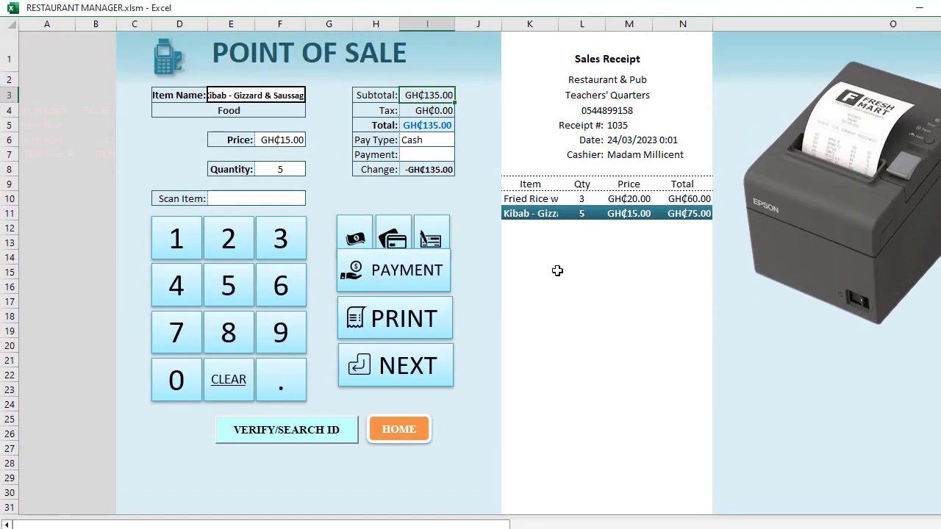
Try the Cash, Card and Check pay types, then record a GH₵150.00 payment giving GH₵15.00 change
click(430, 155)
click(430, 141)
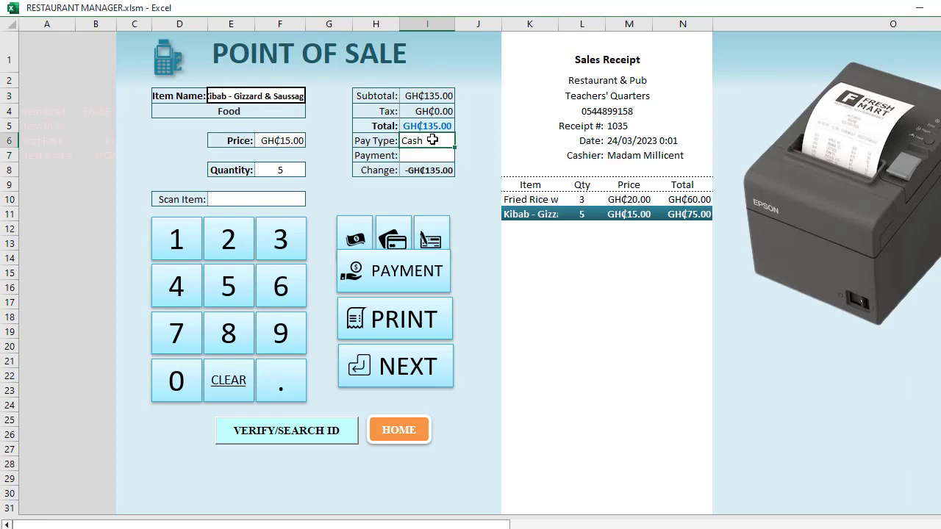
click(357, 239)
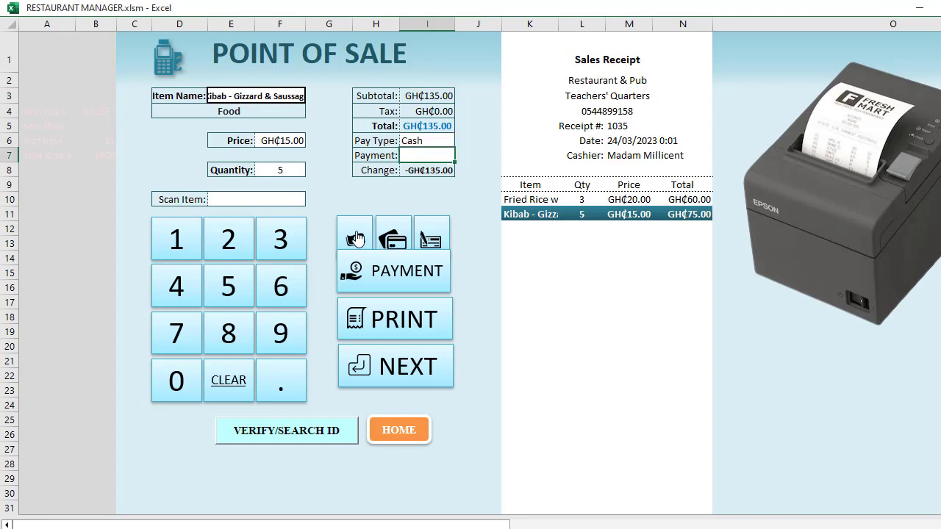
click(401, 237)
click(433, 243)
click(395, 241)
key(Return)
click(447, 183)
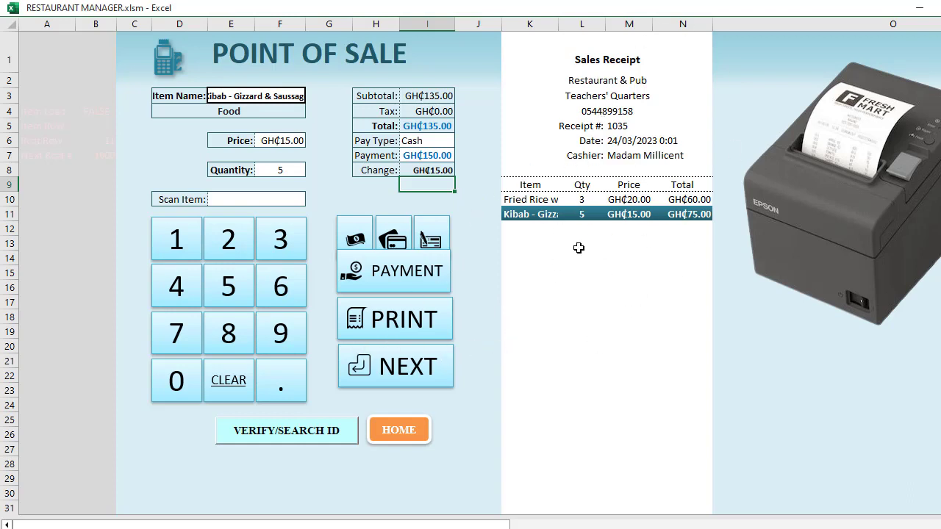
Print receipt 1035 and cancel the CutePDF save without saving
click(397, 330)
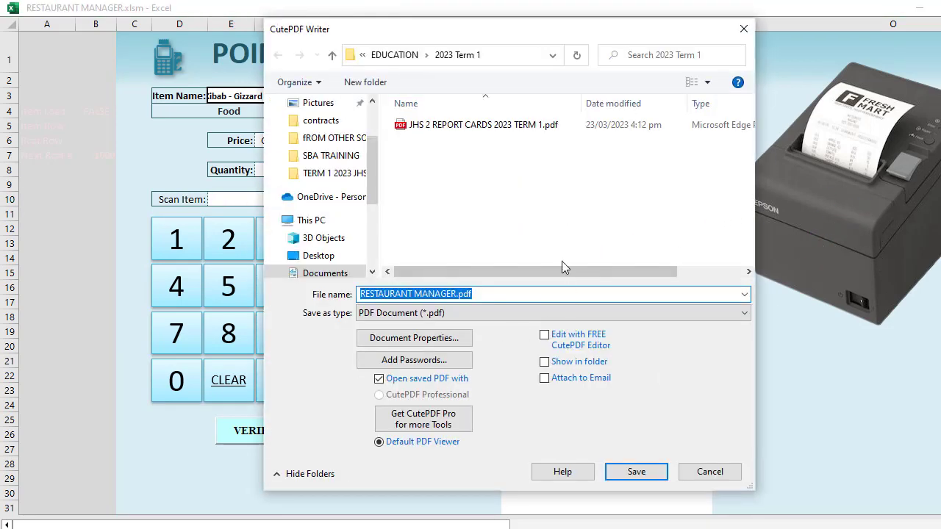
click(745, 30)
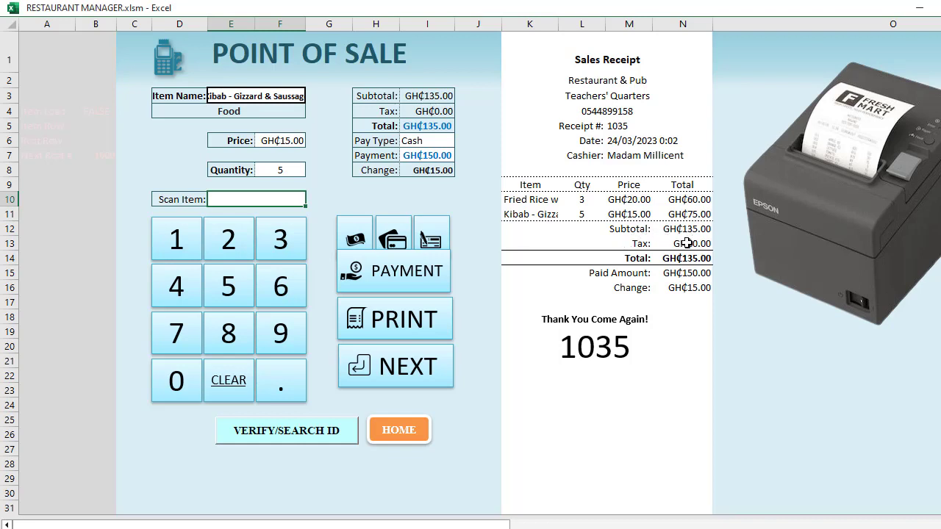
click(681, 244)
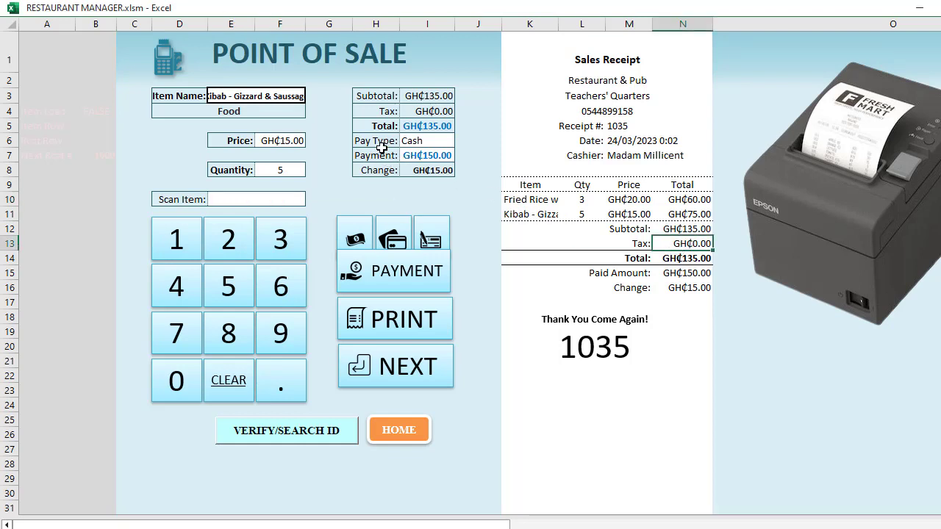
click(393, 112)
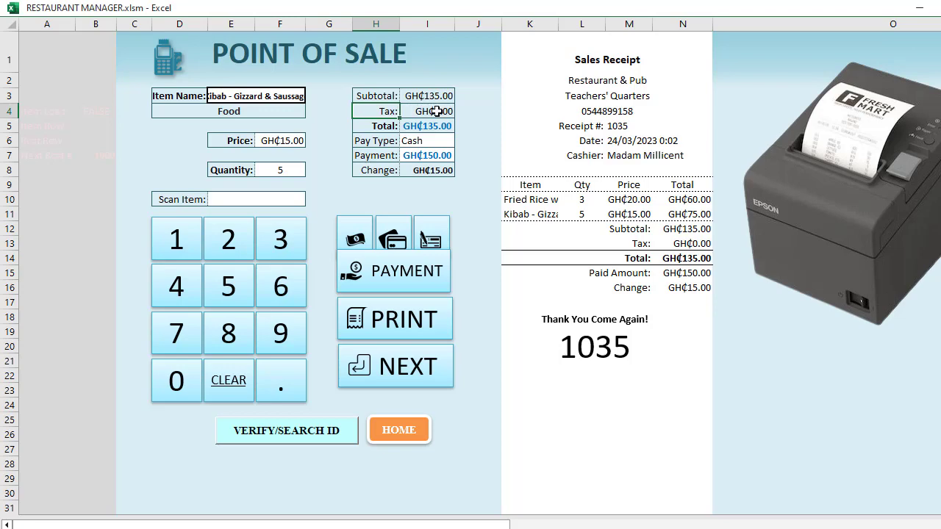
click(437, 111)
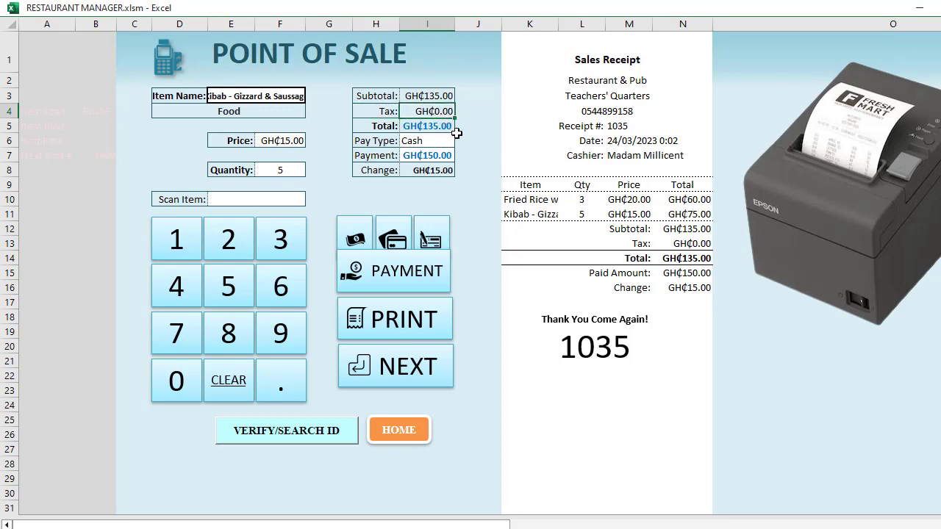
ctrl+scroll(456, 132, up, 1)
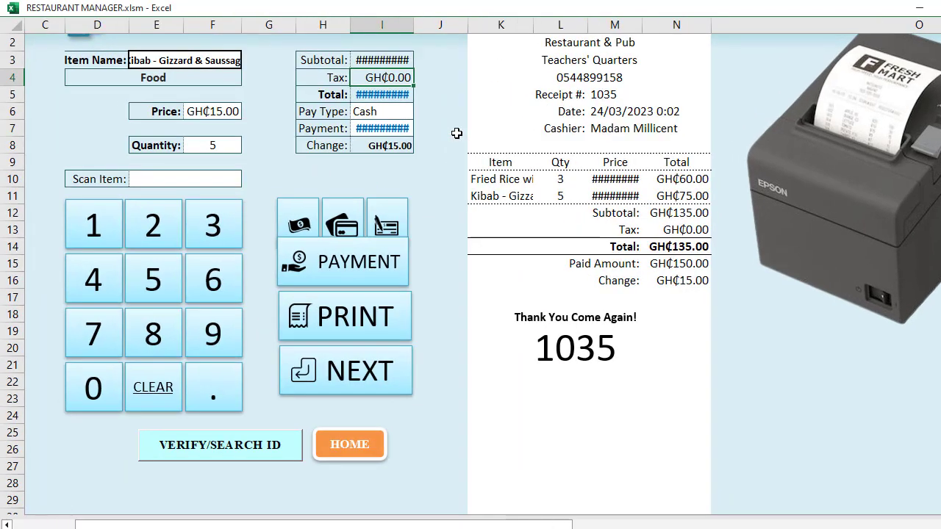
scroll(426, 119, up, 1)
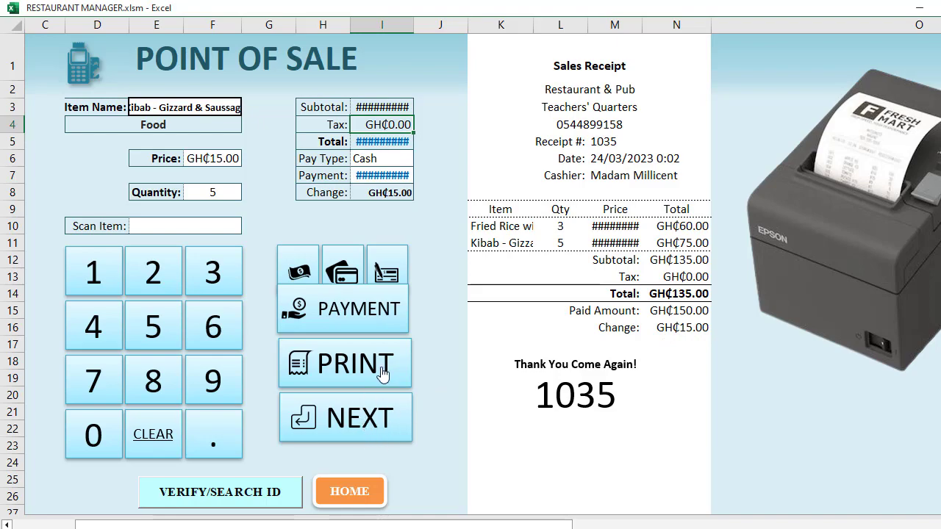
scroll(391, 297, down, 3)
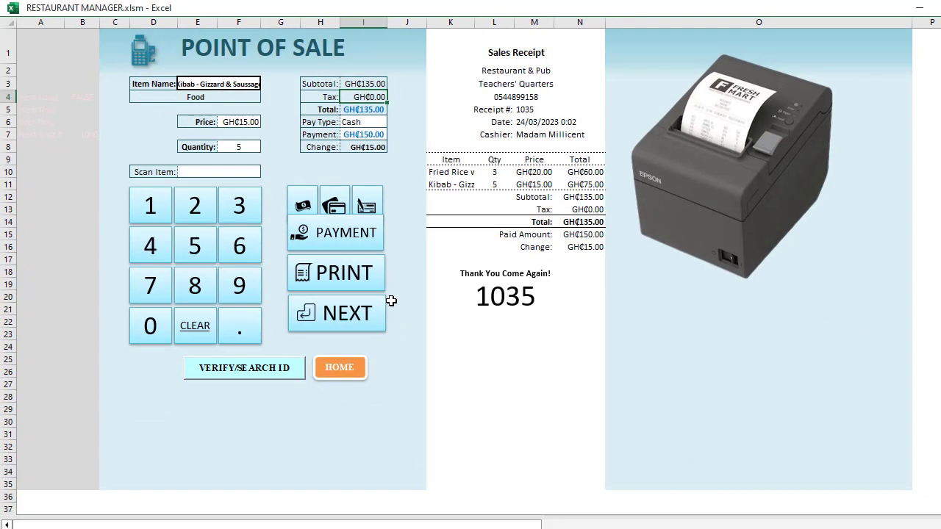
scroll(390, 300, up, 3)
Start receipt 1036 with 4 Yam Chips with Meat (GH₵80.00), then move on to receipt 1037
click(365, 344)
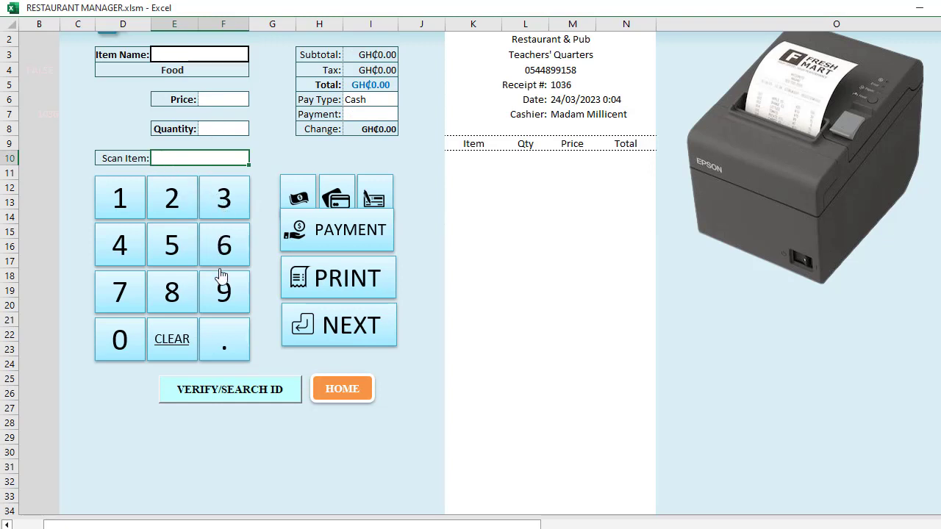
click(224, 294)
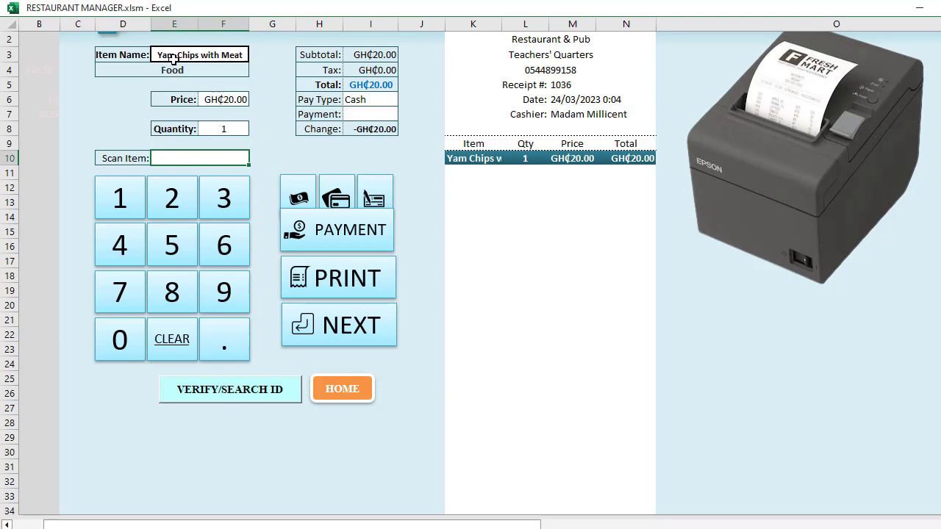
click(224, 128)
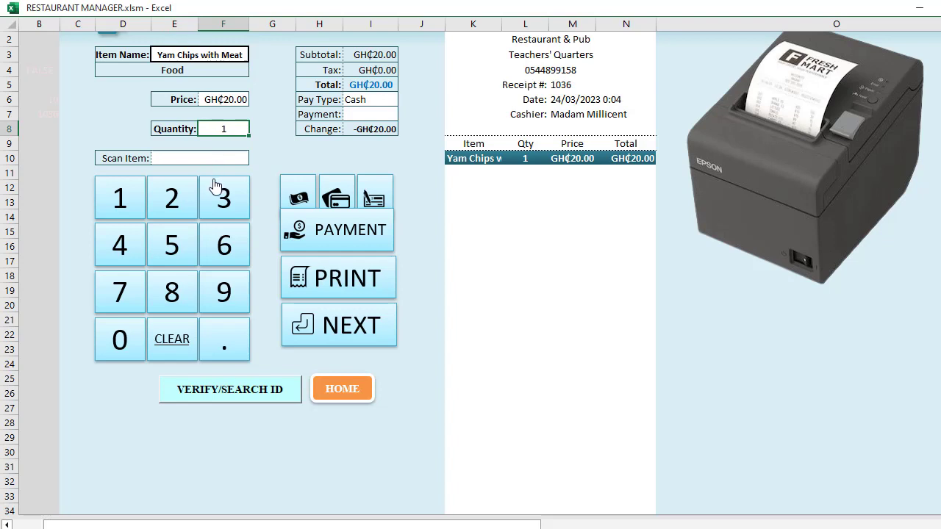
text(4)
click(326, 146)
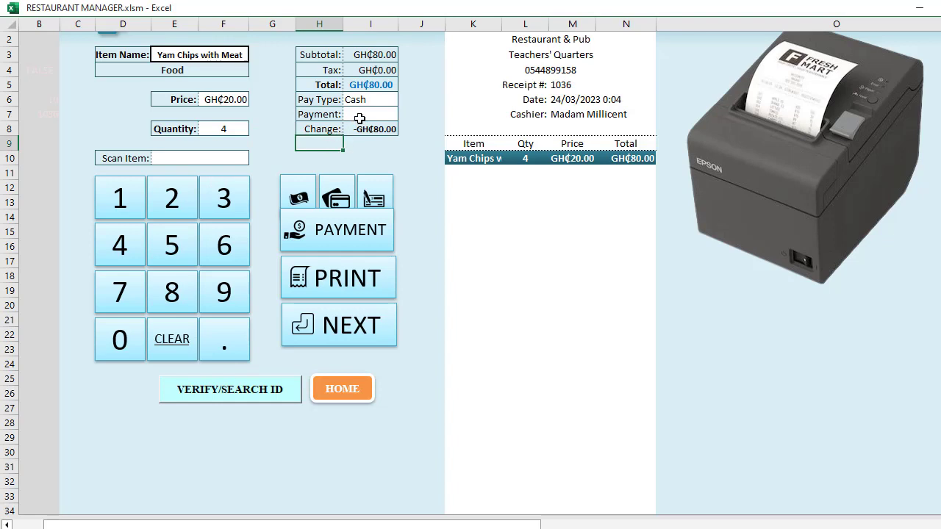
click(359, 119)
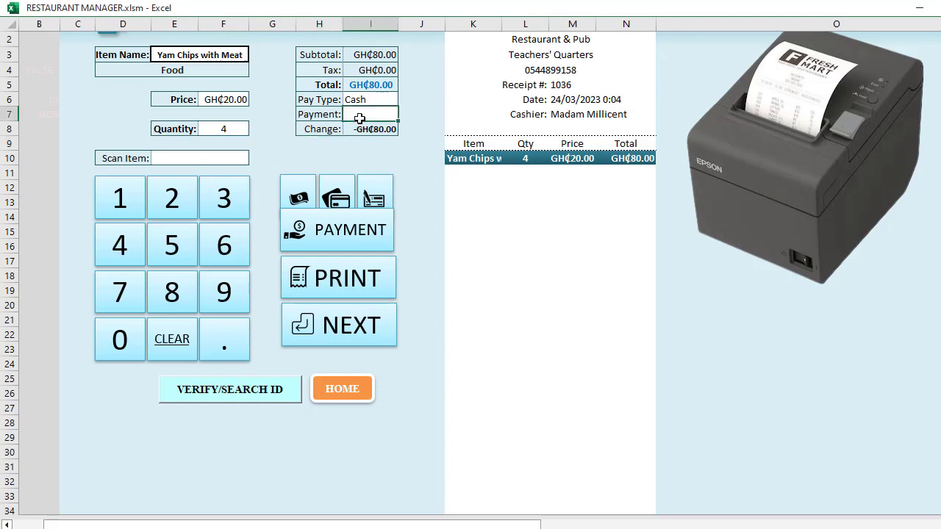
click(325, 157)
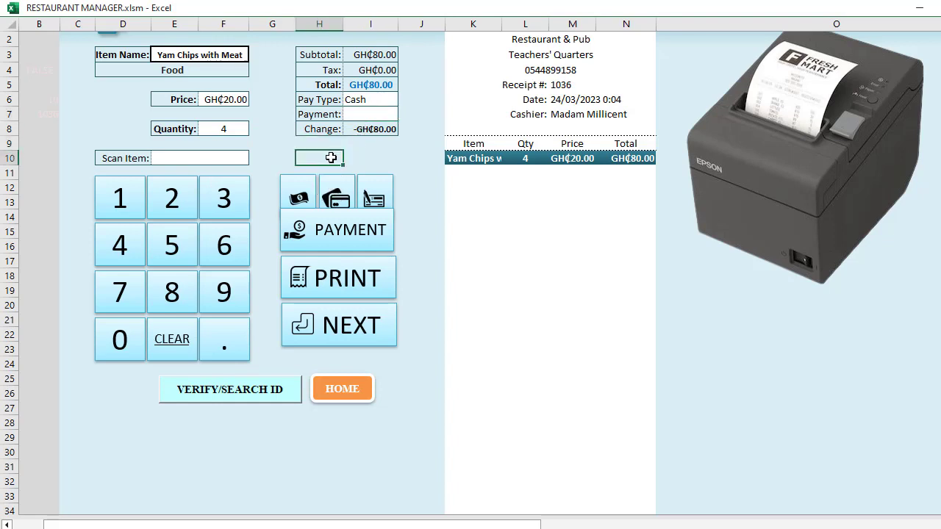
click(342, 328)
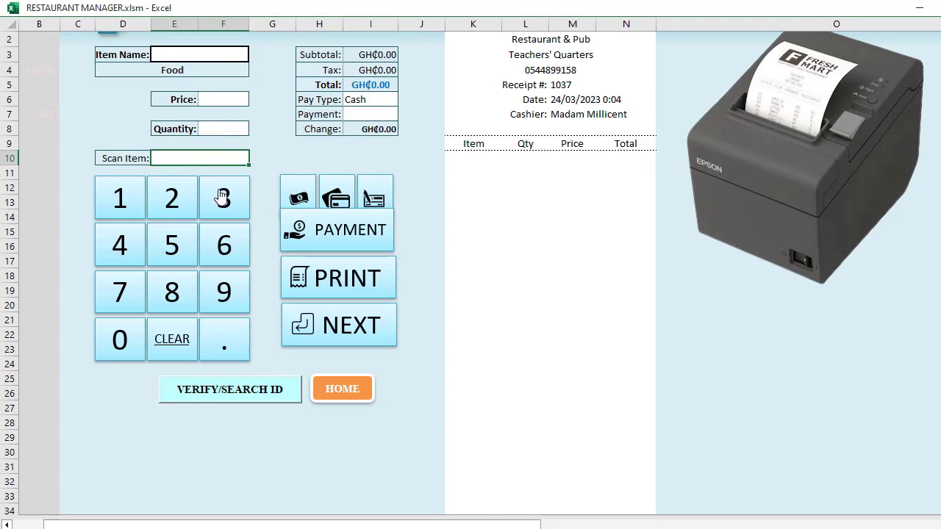
Add 9 Potatoes Chips with meat, correcting a mistaken 19, then start receipt 1038
click(174, 297)
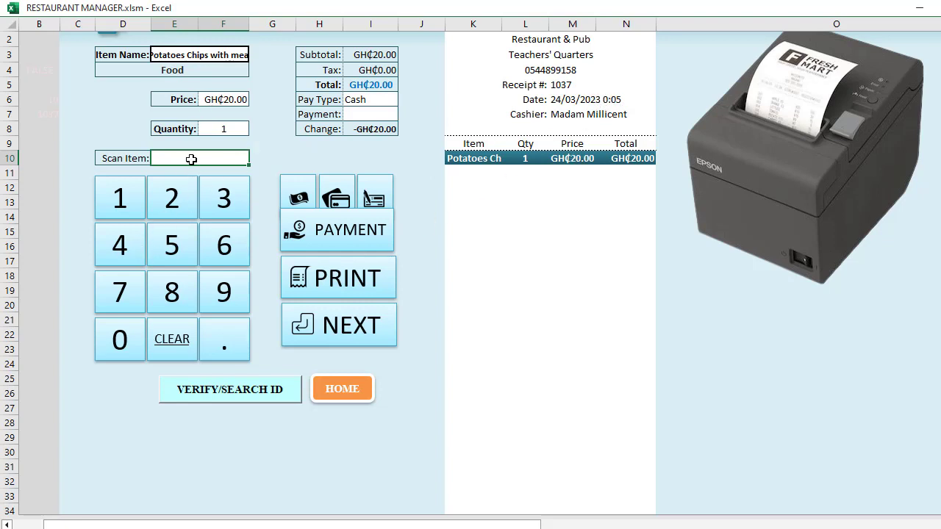
click(211, 129)
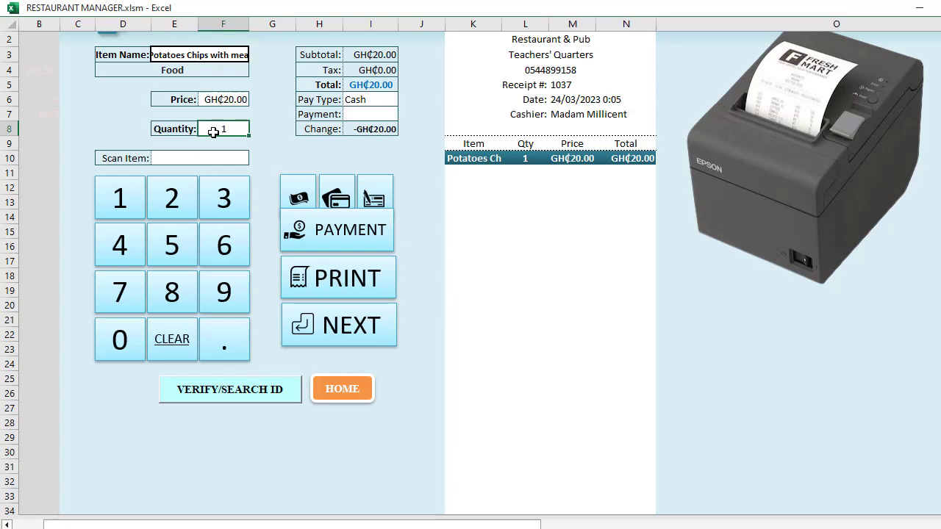
click(219, 296)
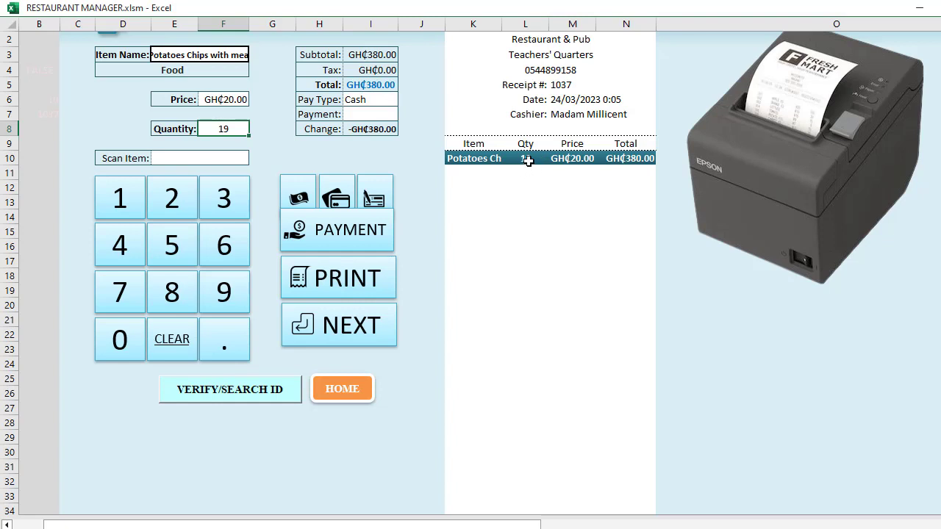
click(181, 348)
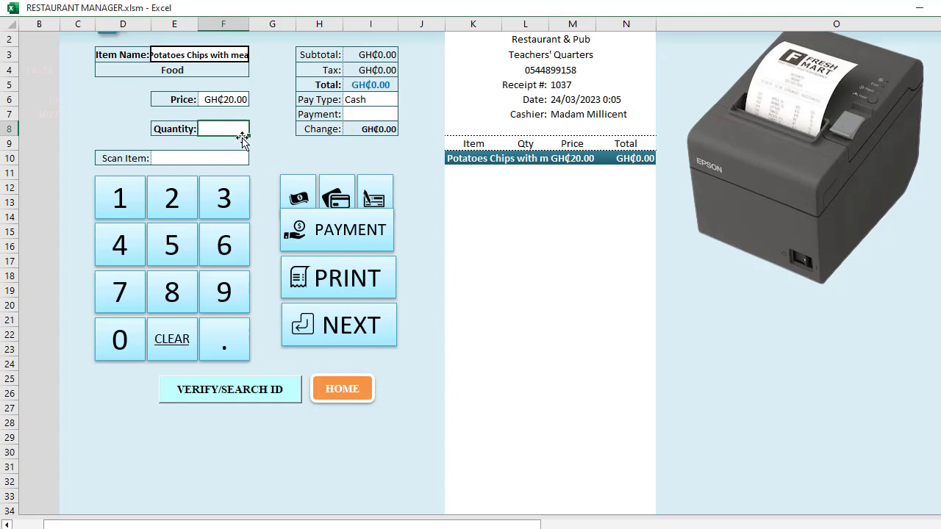
text(9)
click(273, 152)
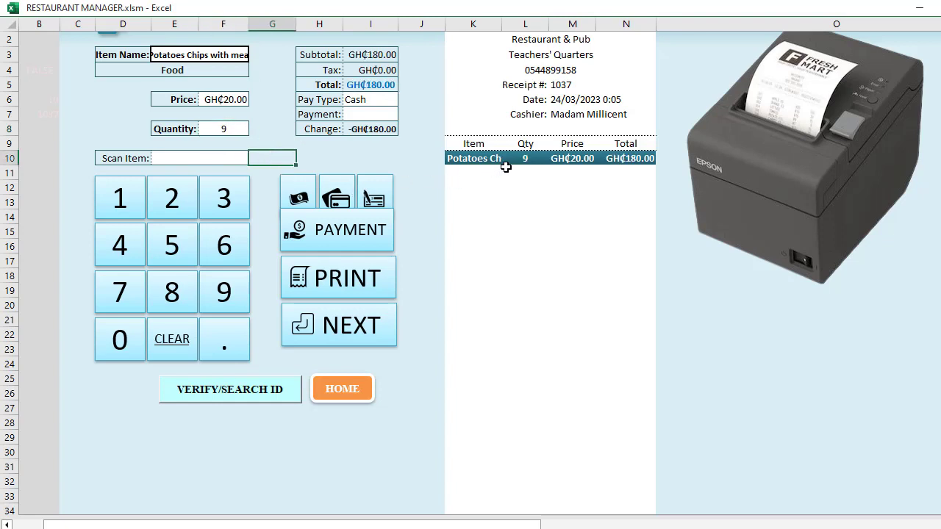
click(355, 330)
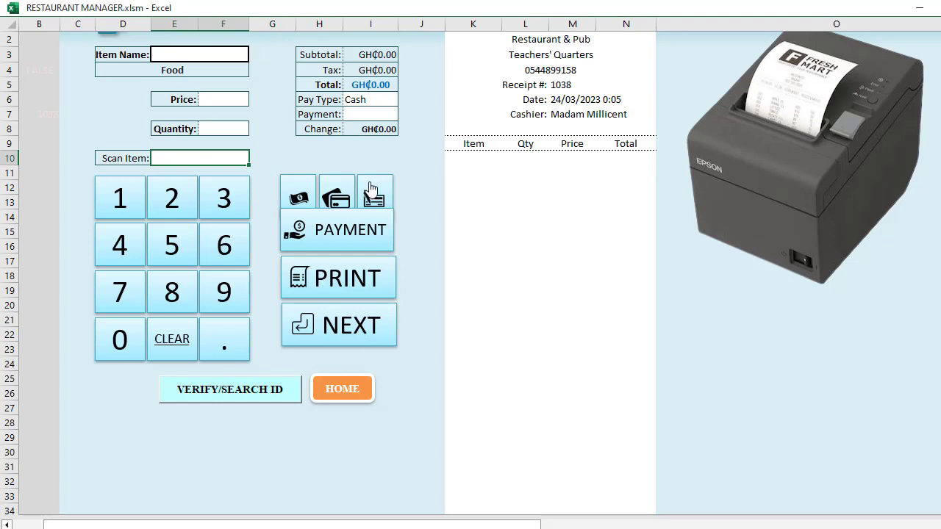
Open Sales History, widen column D for full item names, select sale 1037, then return home
click(350, 394)
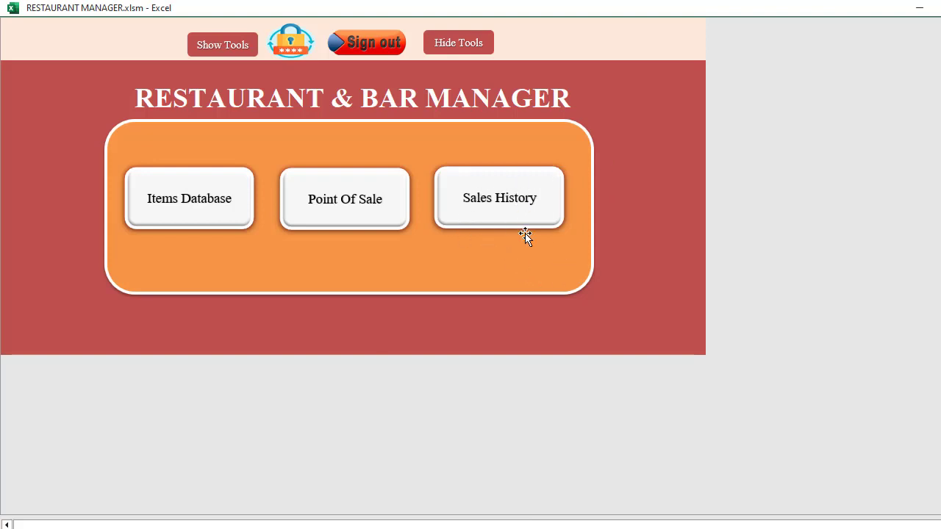
click(519, 210)
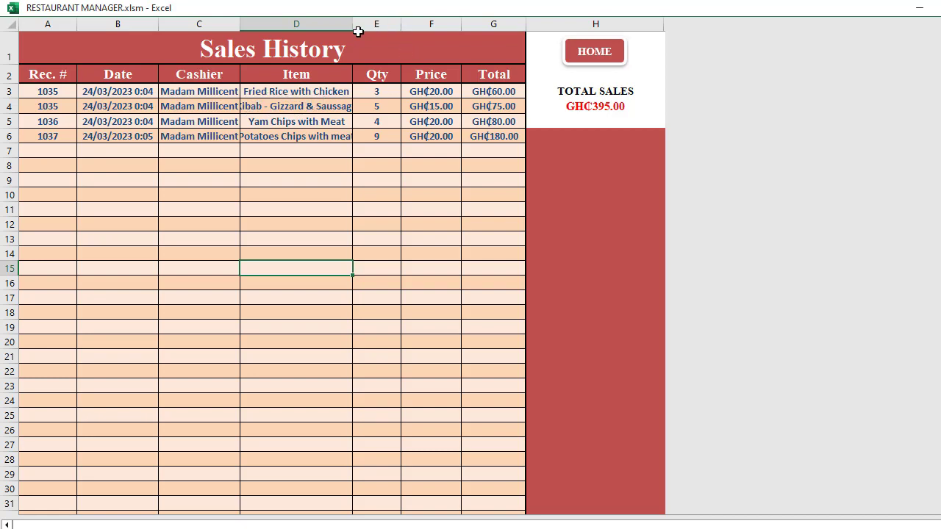
drag(353, 27, 388, 26)
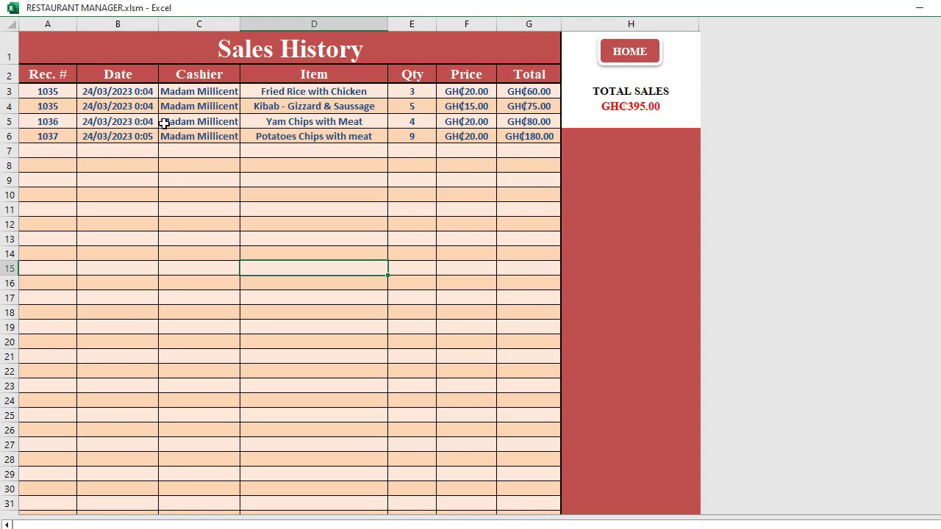
click(49, 135)
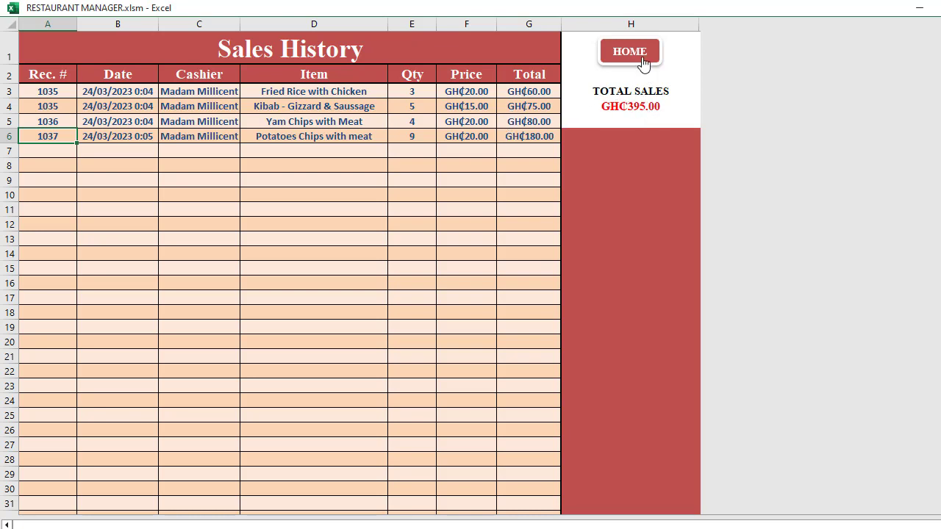
click(637, 54)
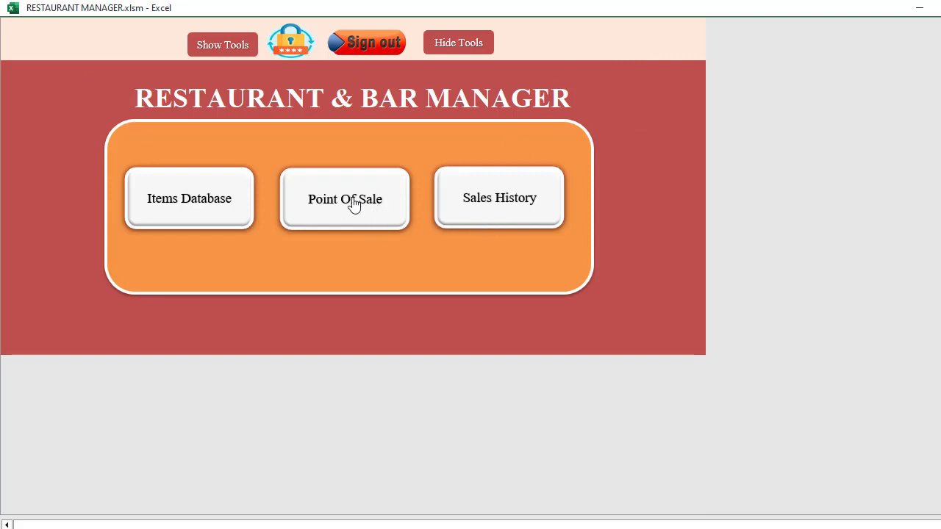
On Point of Sale, add one DON SIMON (code 21) to receipt 1038, then close it to start receipt 1039
click(355, 204)
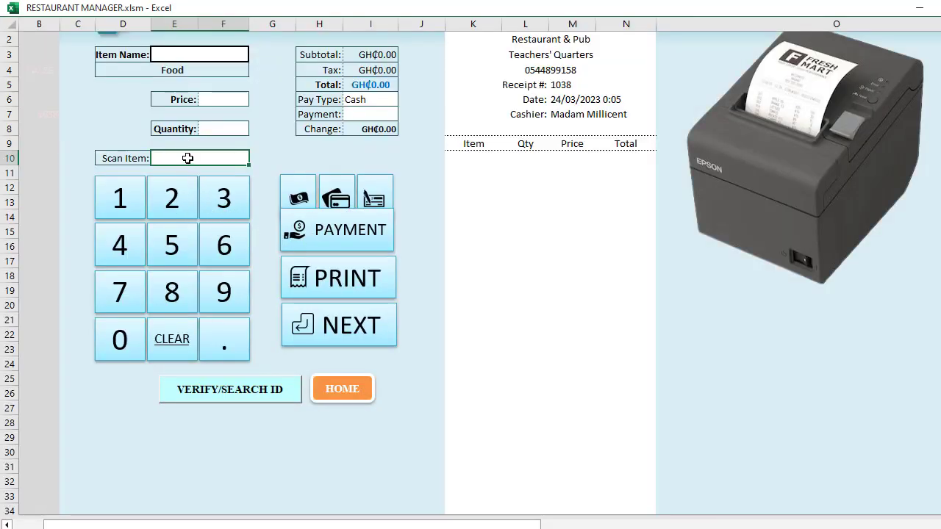
text(21)
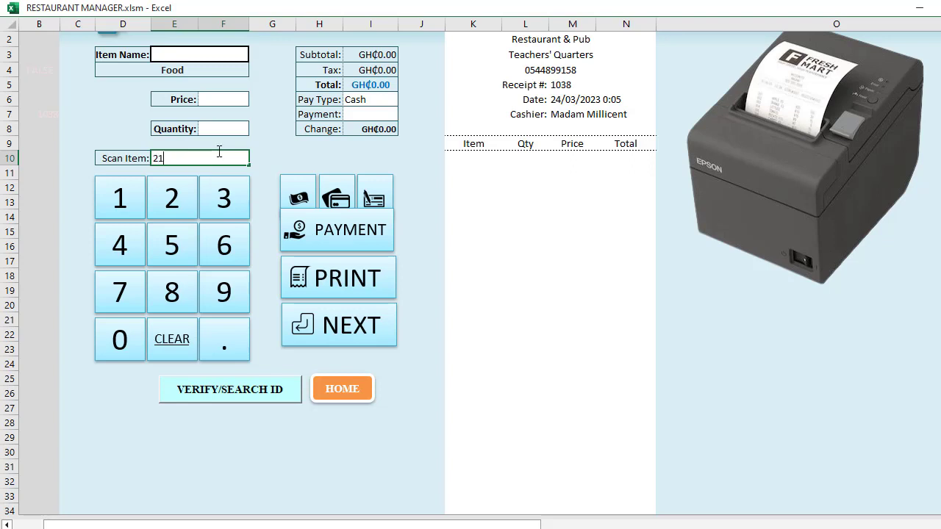
key(Return)
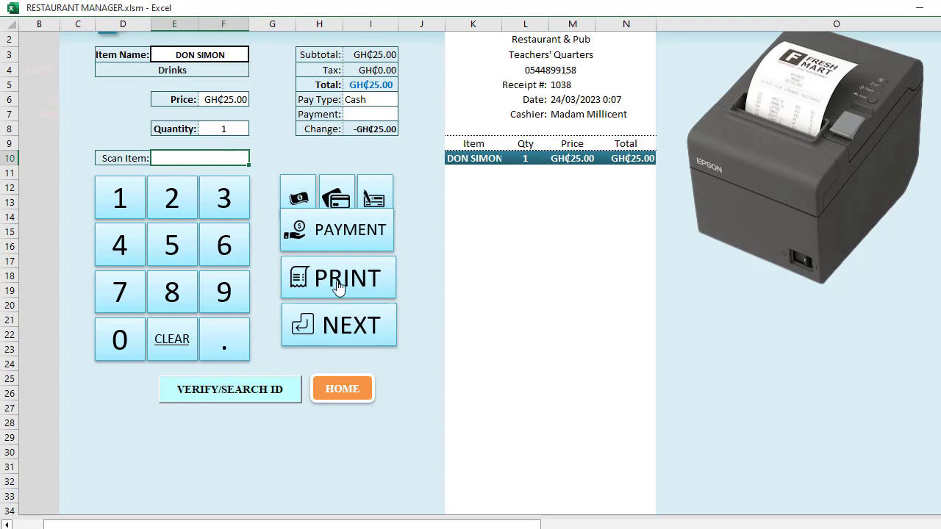
click(355, 325)
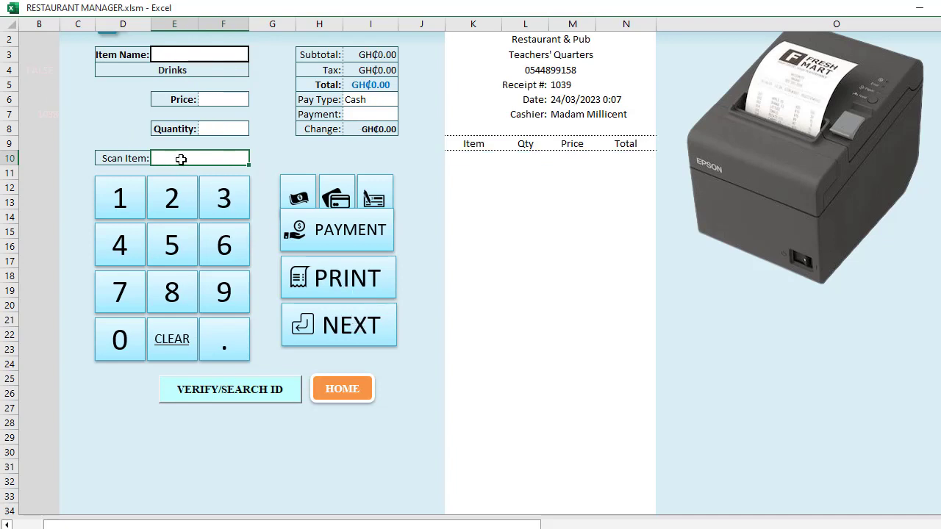
Scan codes 11, 21, 3 and 7, adding DON SIMON, Fried Rice with Chicken and Jollof Rice with Chopped Beaf
text(11)
key(Return)
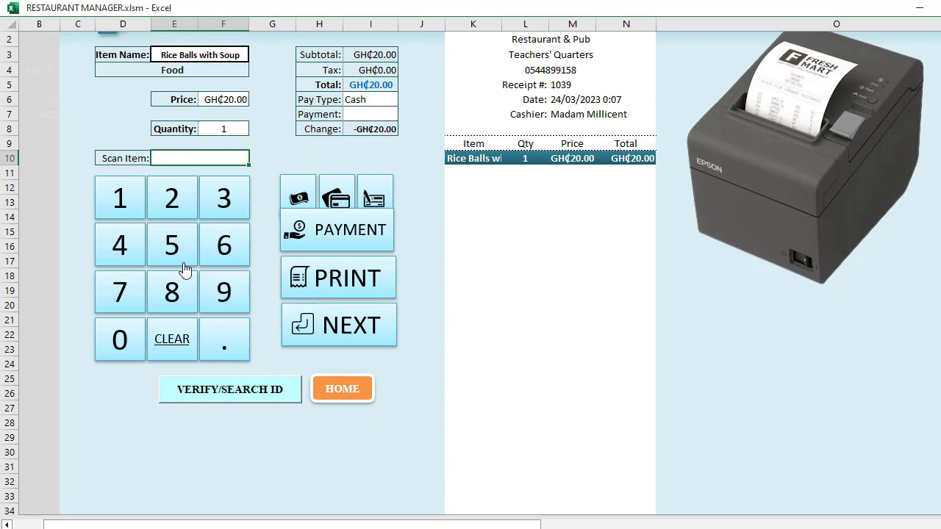
text(21)
key(Return)
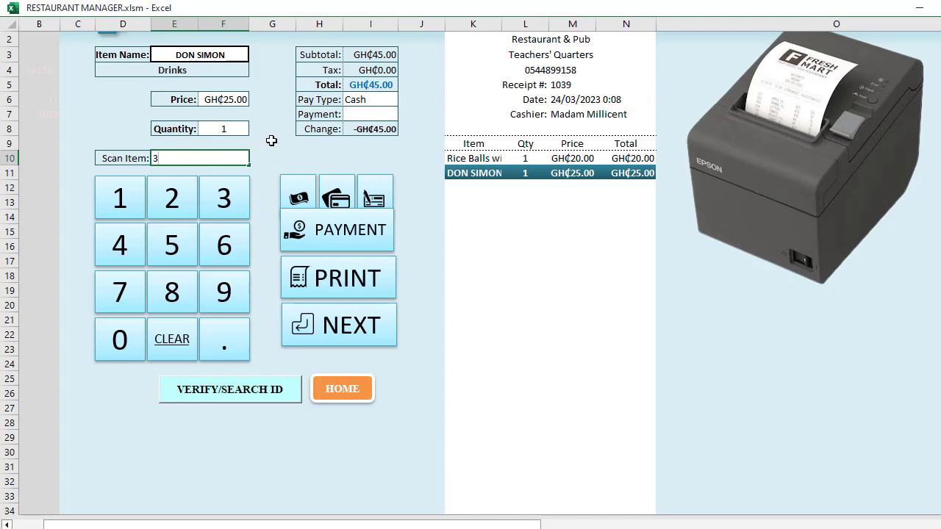
key(Return)
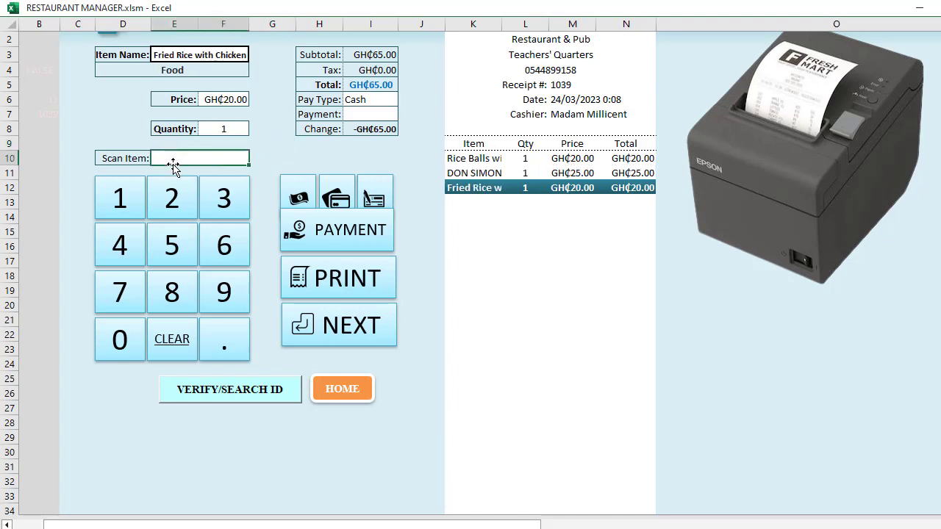
text(7)
key(Return)
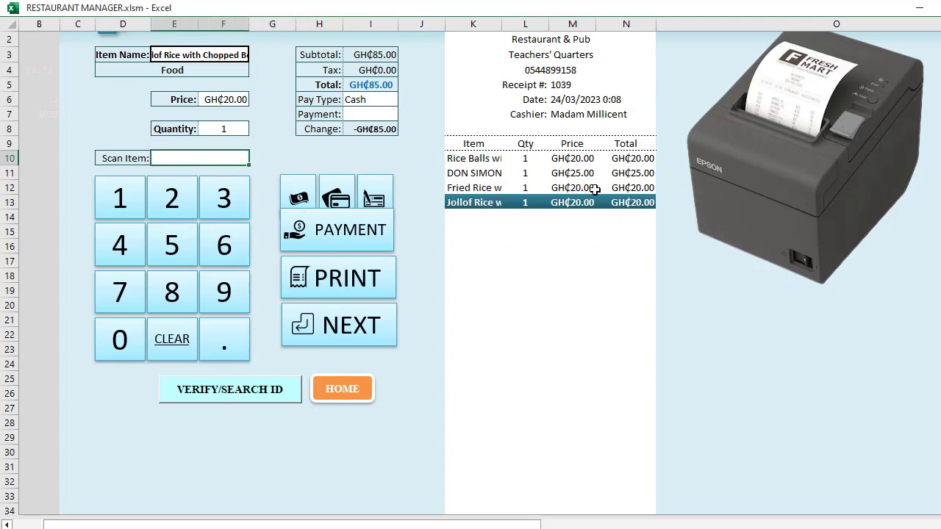
Add Jollof Rice with Tilapia and Sallad with Meat (code 19) to receipt 1039 via the keypad
click(189, 157)
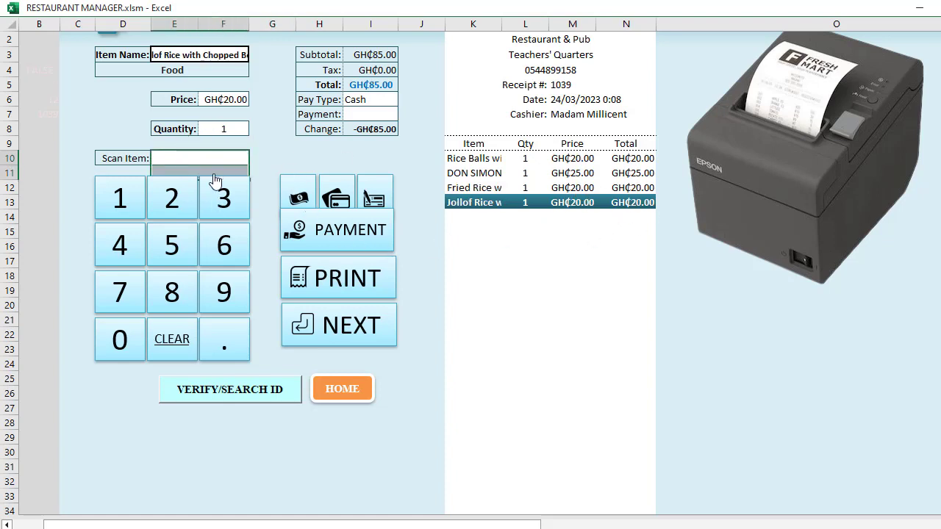
key(Return)
click(201, 159)
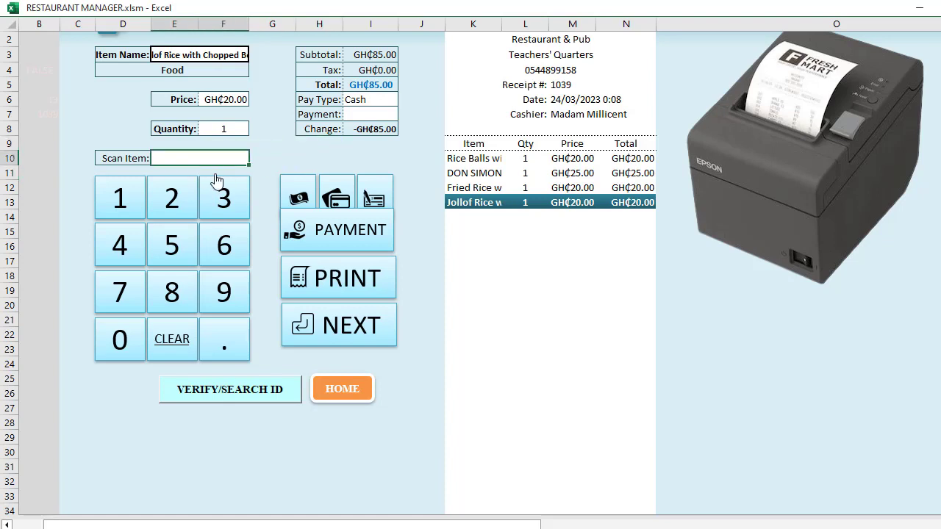
click(223, 197)
click(274, 149)
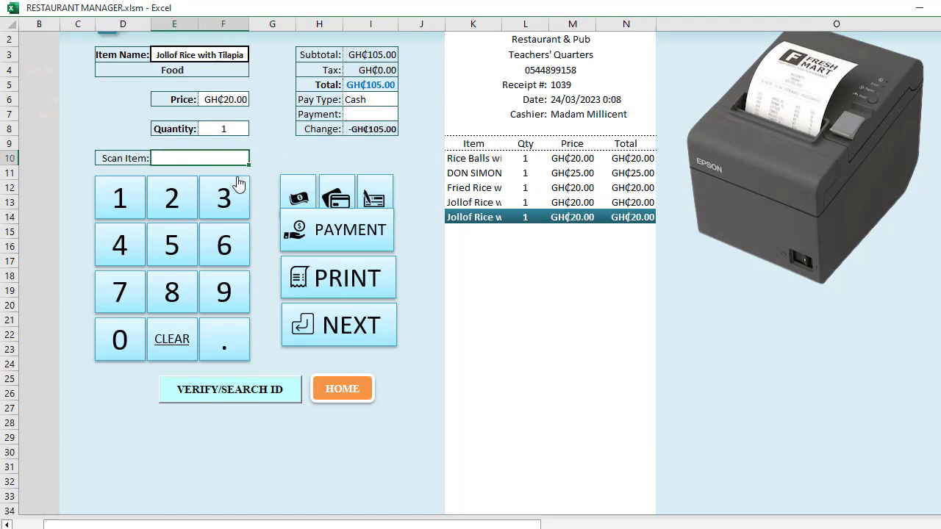
text(19)
click(266, 148)
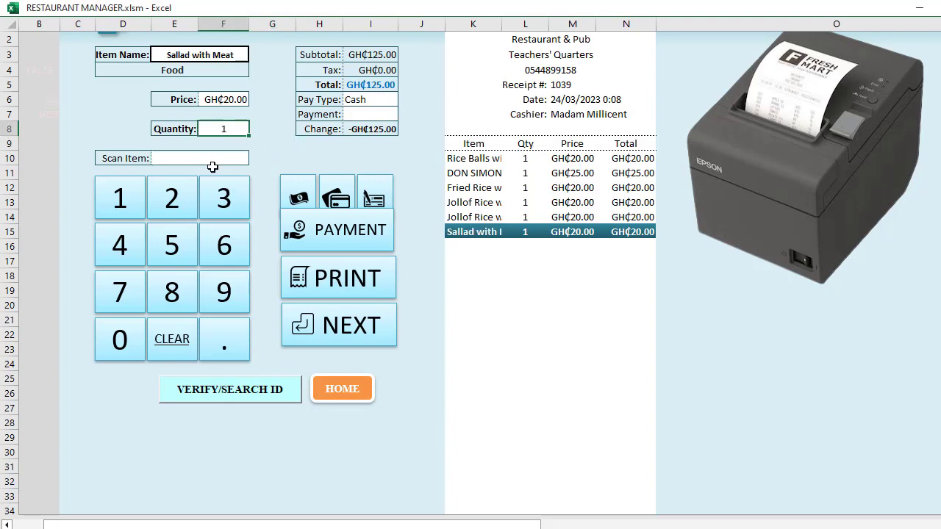
Set the Sallad with Meat quantity to 4 and add Potatoes Chips with meat
text(4)
key(Return)
click(261, 147)
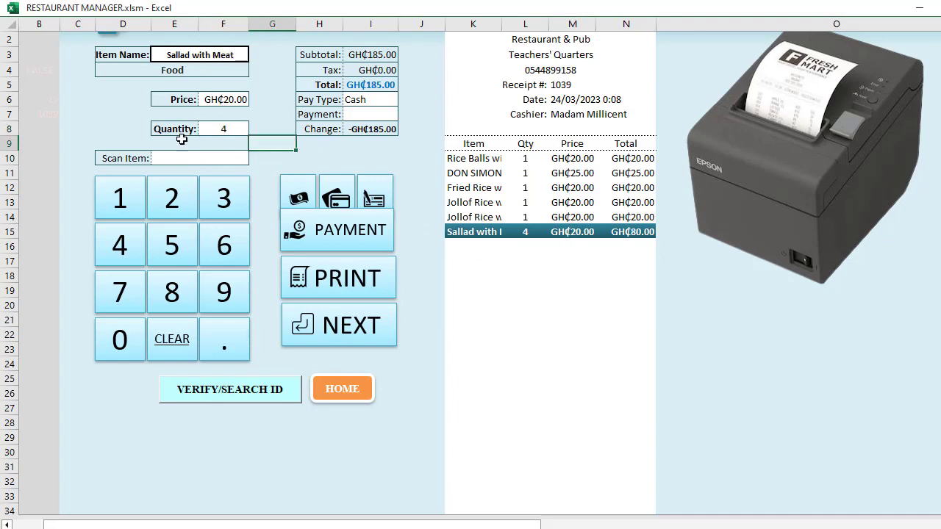
click(214, 159)
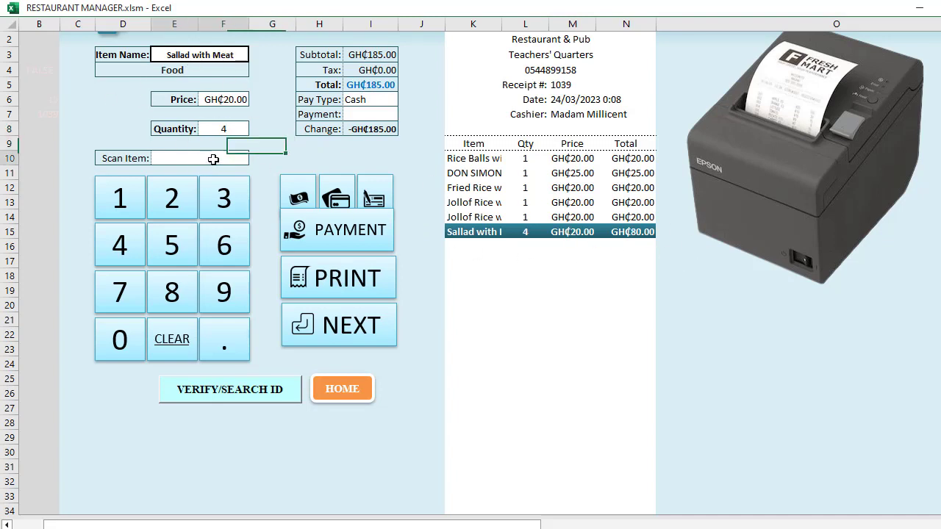
click(173, 292)
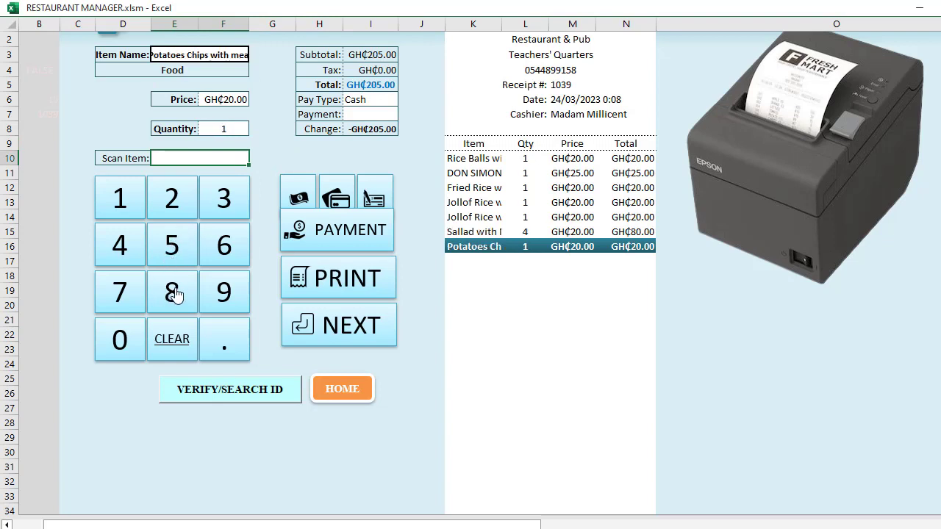
Add Banku with Okro (code 12), Plain Rice with Chicken, two Plain Rice with Fish and Fried Rice with Chicken
click(299, 143)
click(226, 159)
text(2)
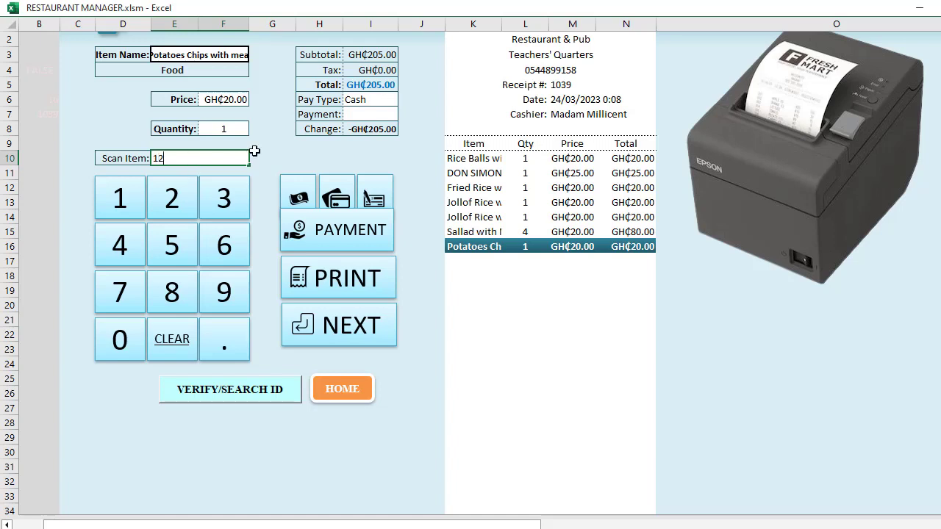
key(Return)
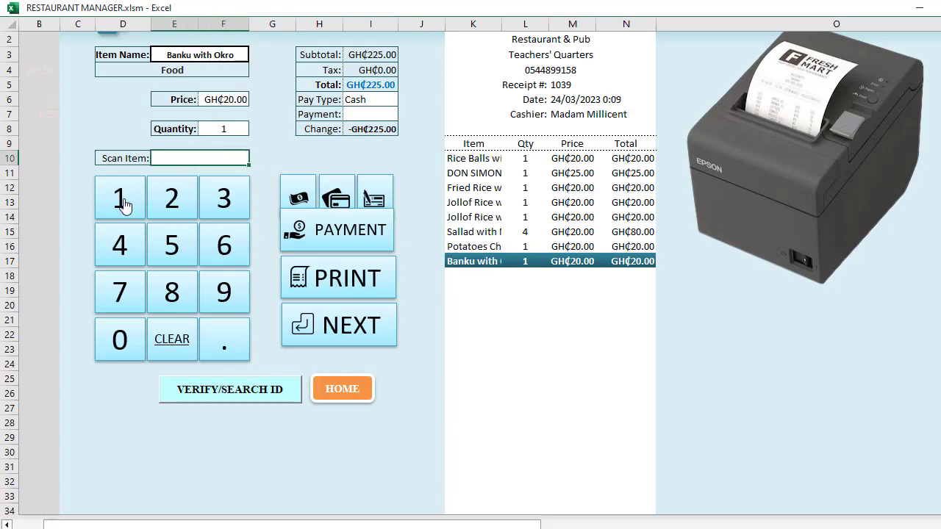
click(122, 203)
click(173, 204)
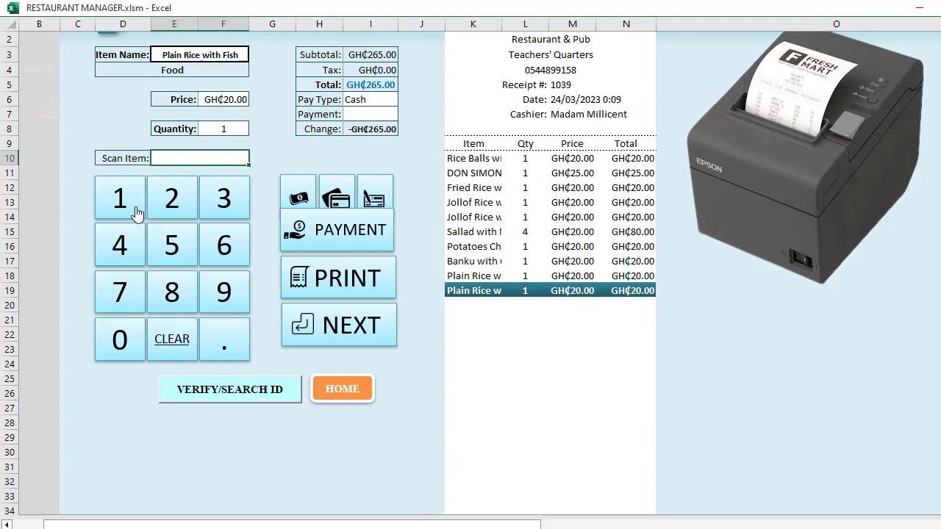
click(183, 208)
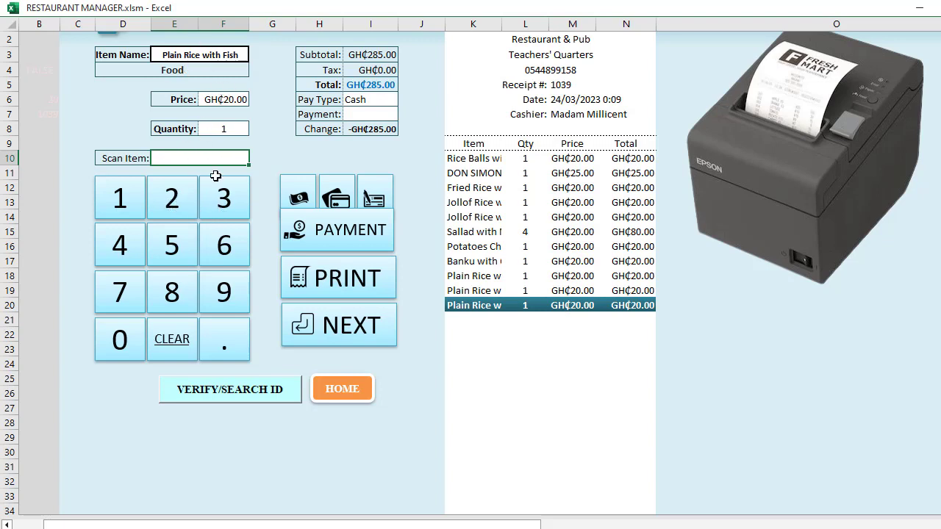
click(218, 212)
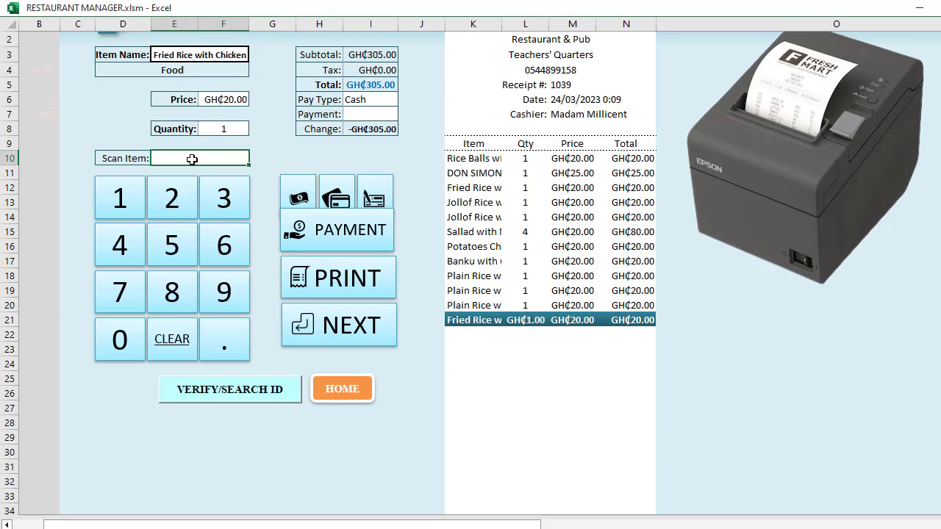
Set Fried Rice with Chicken quantity to 4, close receipt 1039 to start 1040, and return home
click(230, 130)
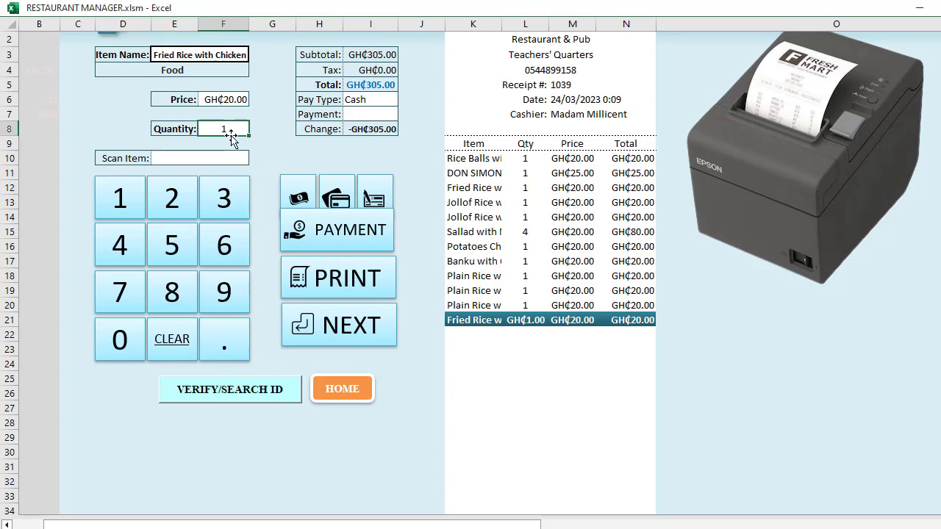
text(4)
click(257, 156)
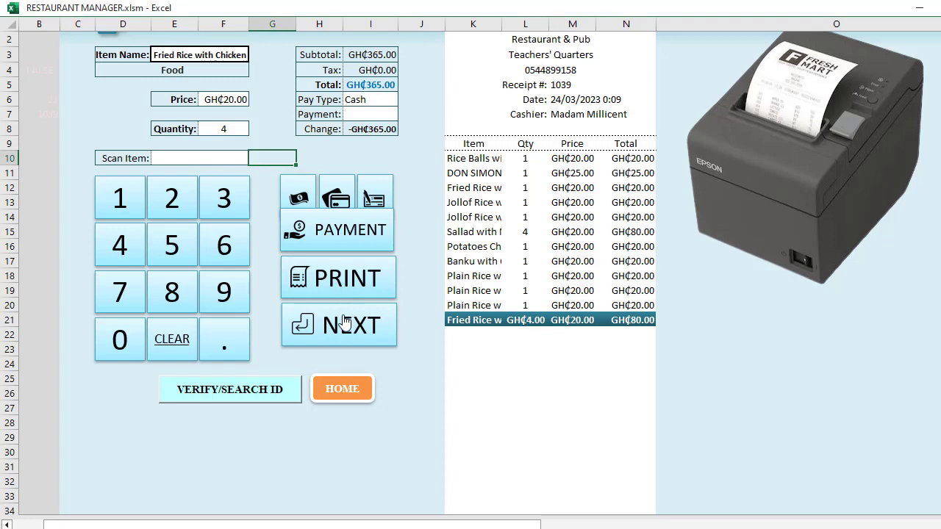
click(322, 325)
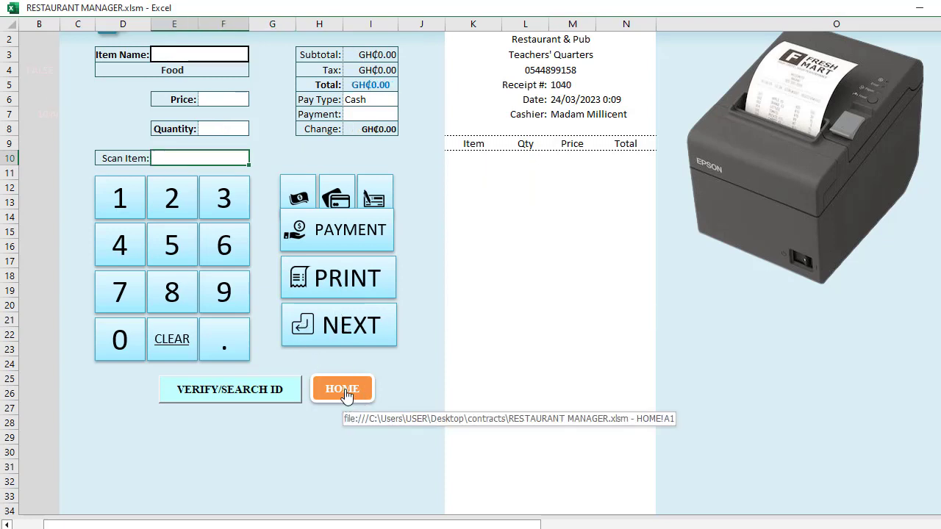
click(344, 390)
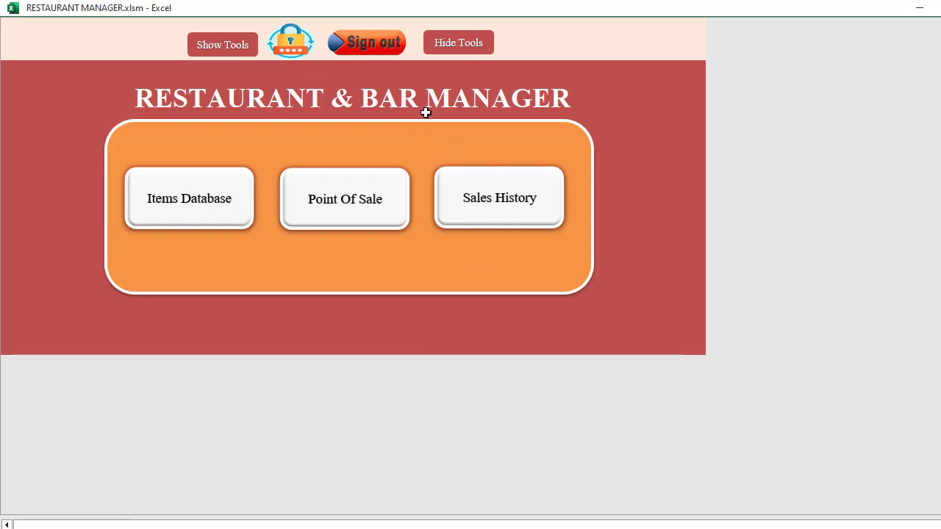
Show the Sales History sheet and select the logged rows A3:G19 for receipts 1035–1039
click(471, 189)
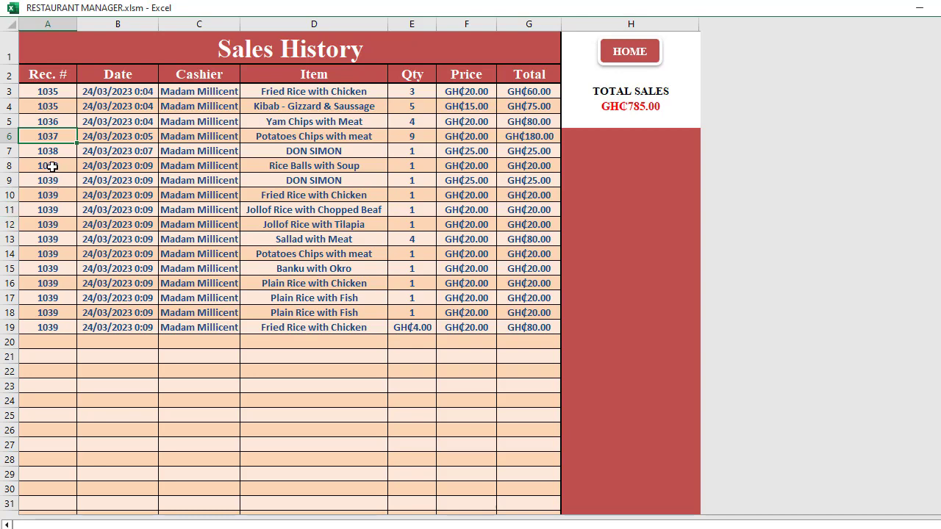
drag(52, 166, 71, 330)
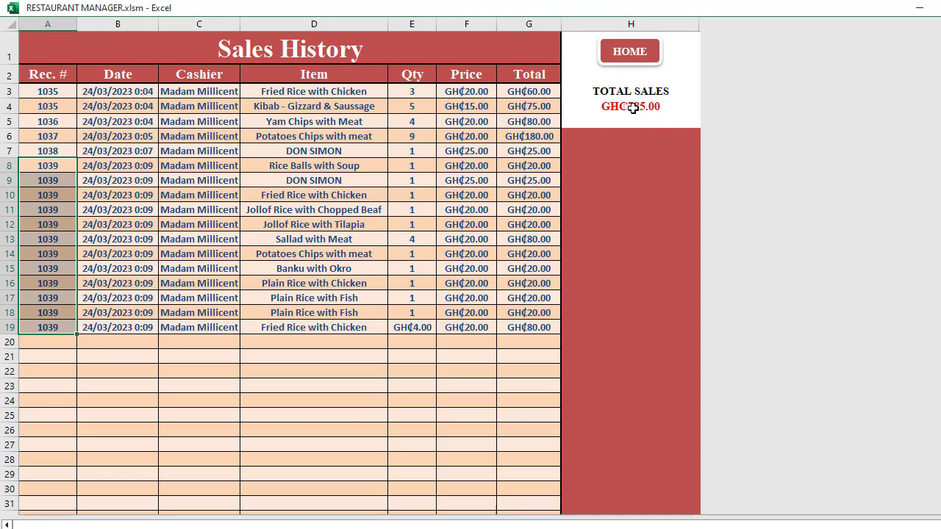
click(34, 93)
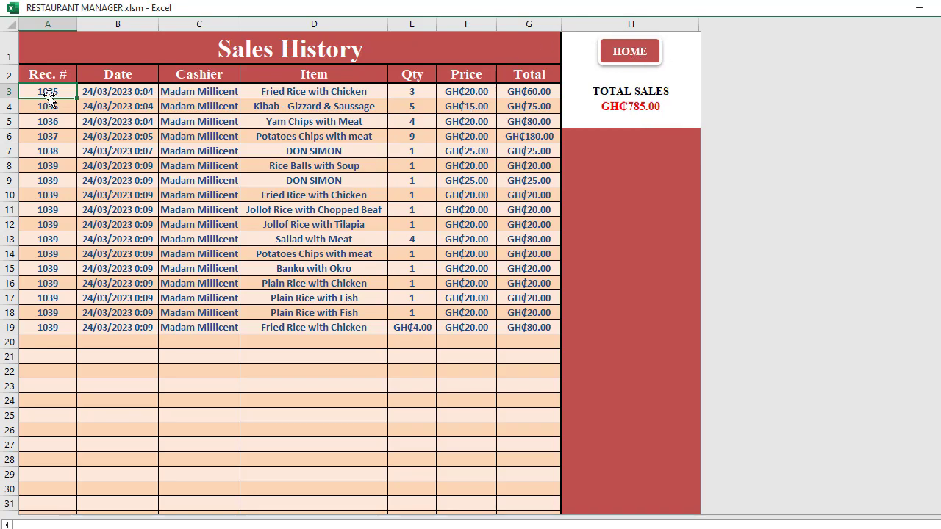
drag(47, 93, 536, 325)
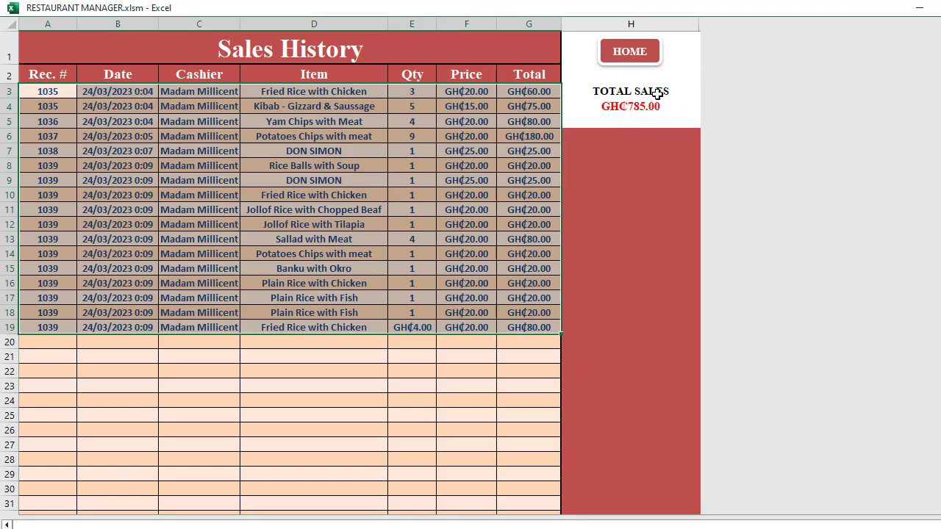
Clear Contents of rows A3:G19 so total sales read GHC0.00, then go back to HOME
right_click(307, 191)
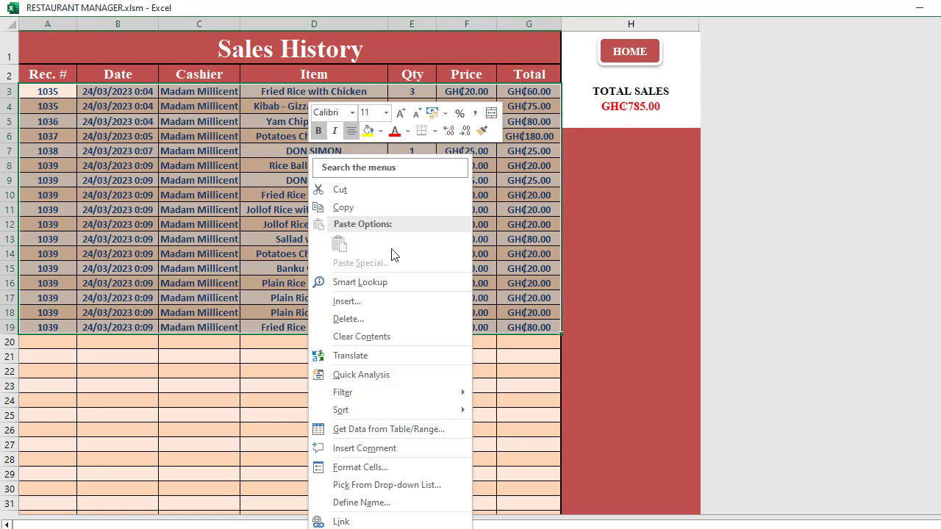
click(366, 343)
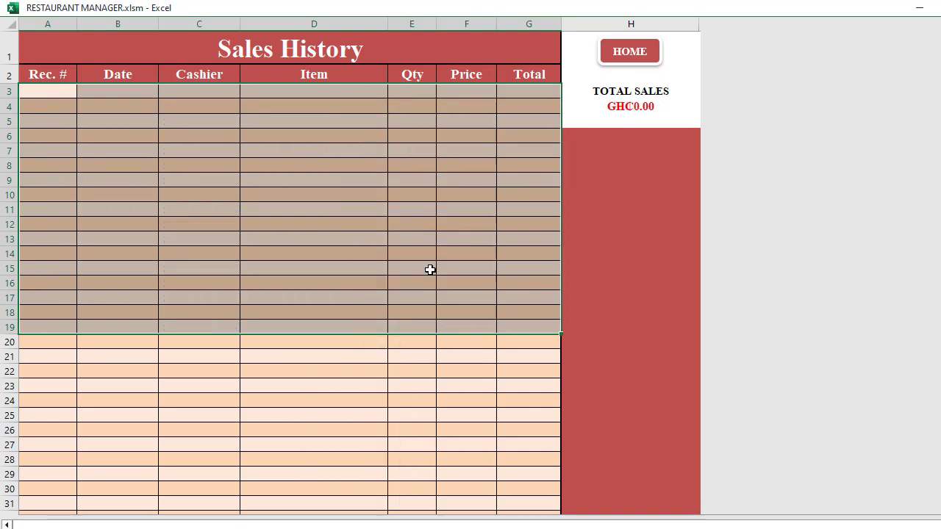
click(638, 121)
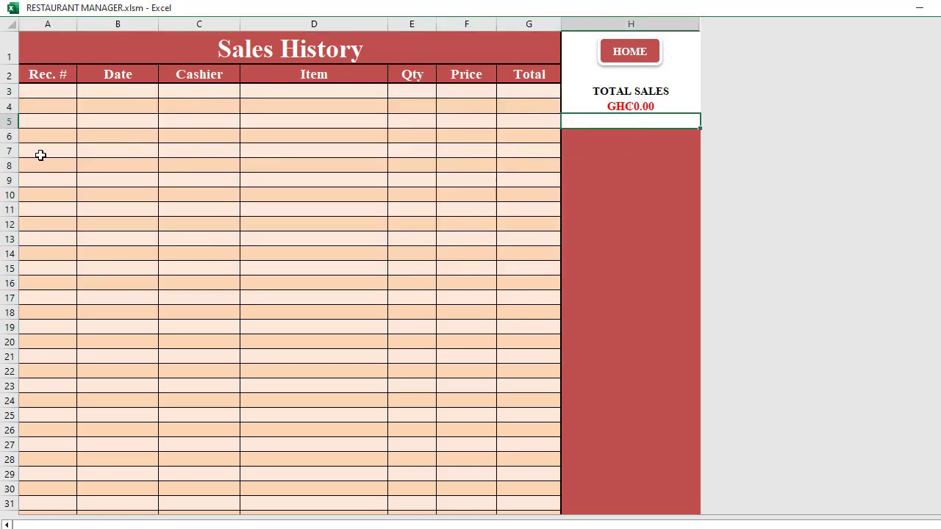
click(641, 58)
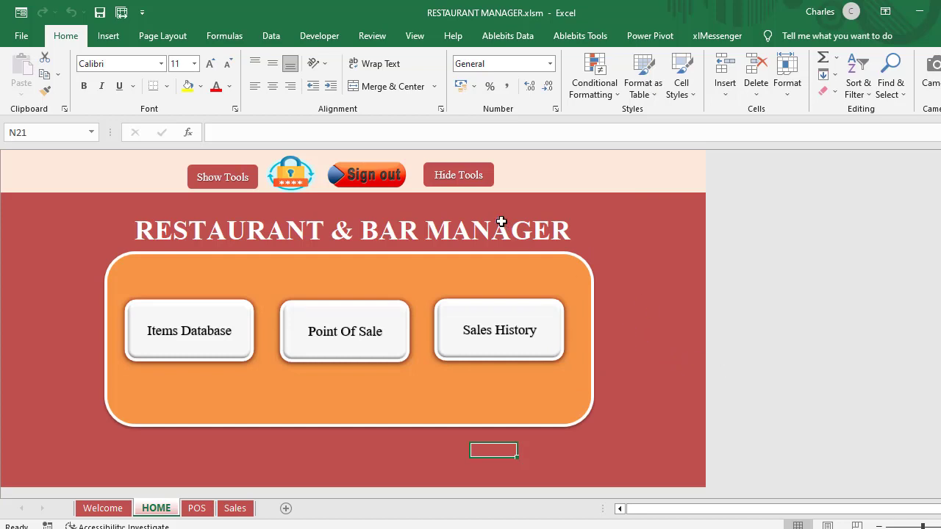
Hide the ribbon, formula bar and sheet tabs using the dashboard's Hide Tools button
click(474, 174)
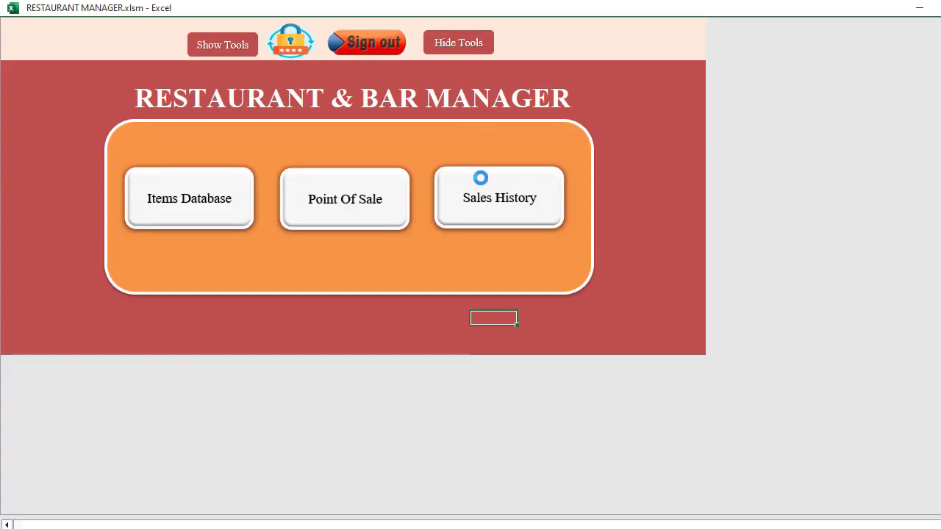